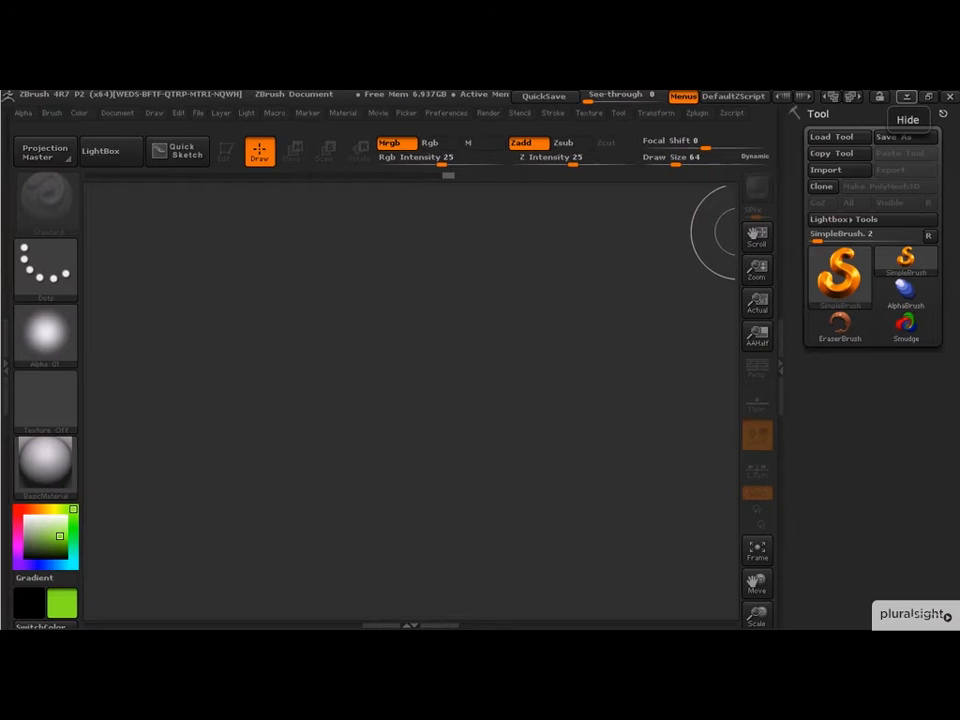
# Collapse and reopen the tray that holds the Tool palette, and redock the palette in it
pyautogui.moveTo(850, 260)
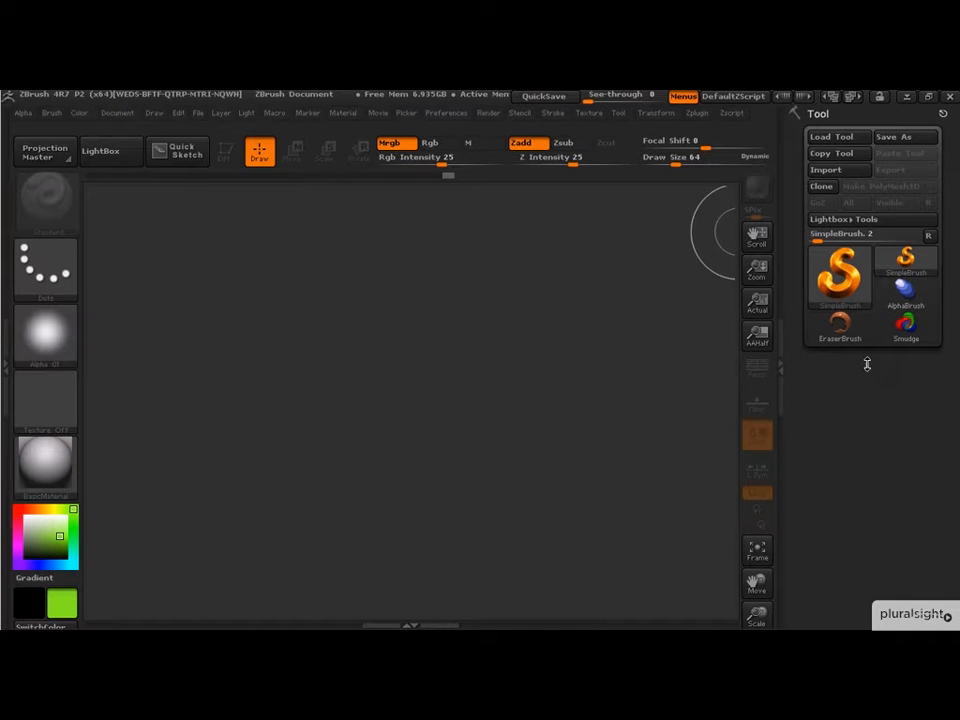
pyautogui.click(780, 366)
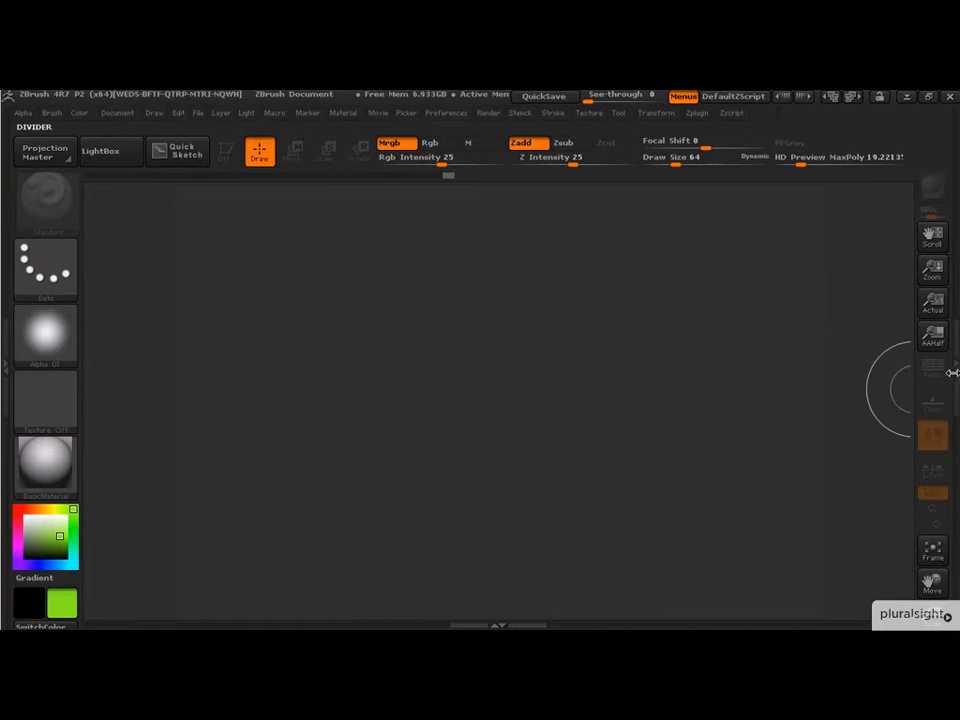
pyautogui.click(949, 371)
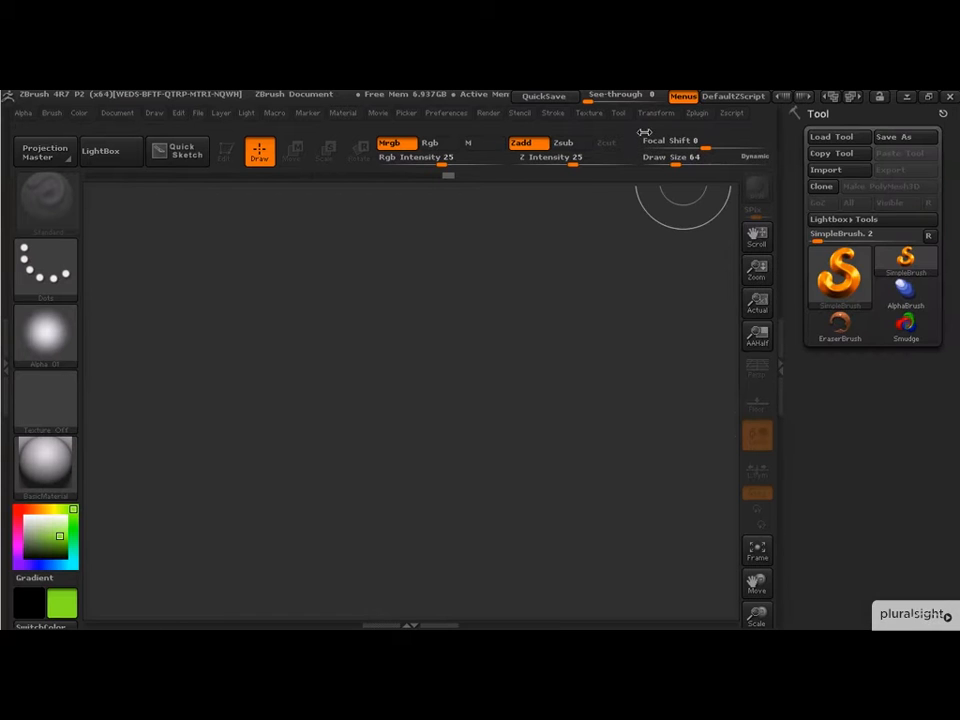
pyautogui.click(620, 113)
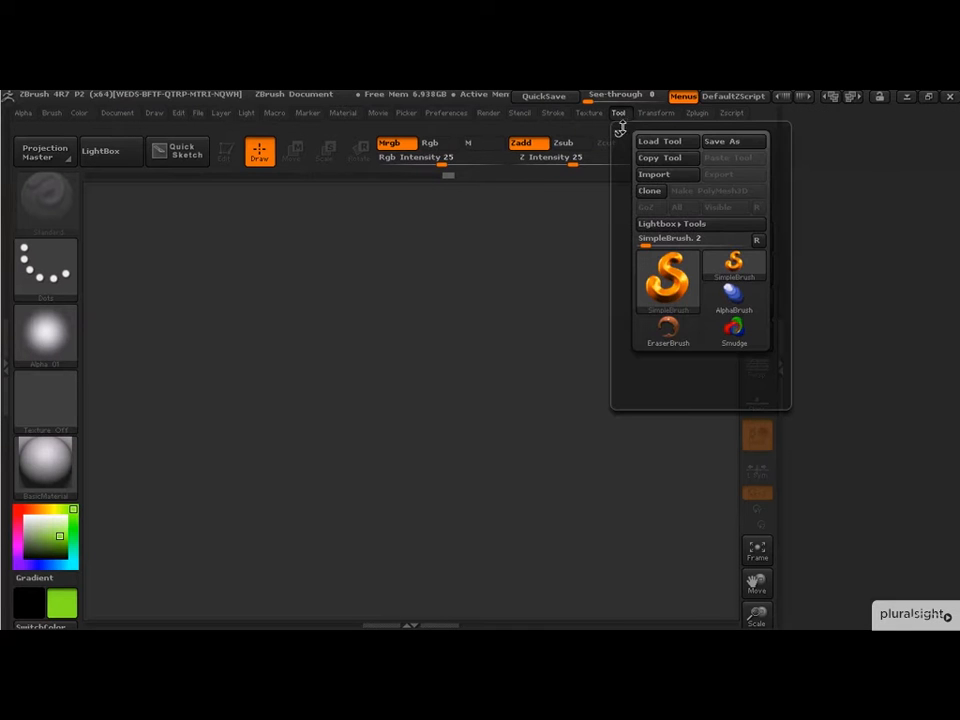
pyautogui.click(618, 134)
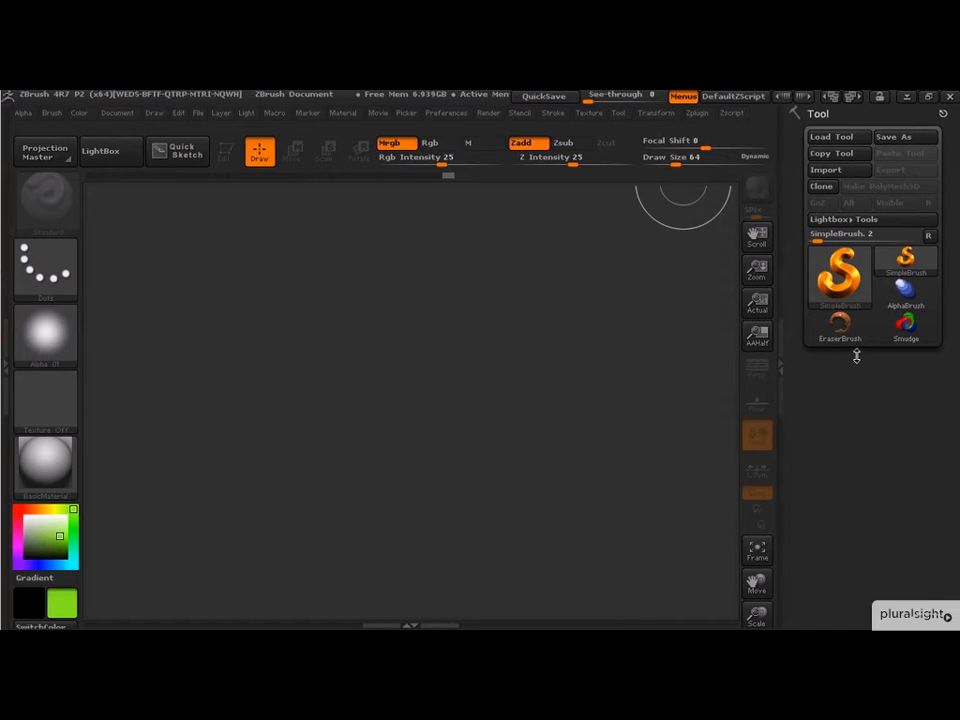
# Draw a Cylinder3D primitive on the canvas and switch it into Edit mode
pyautogui.click(838, 265)
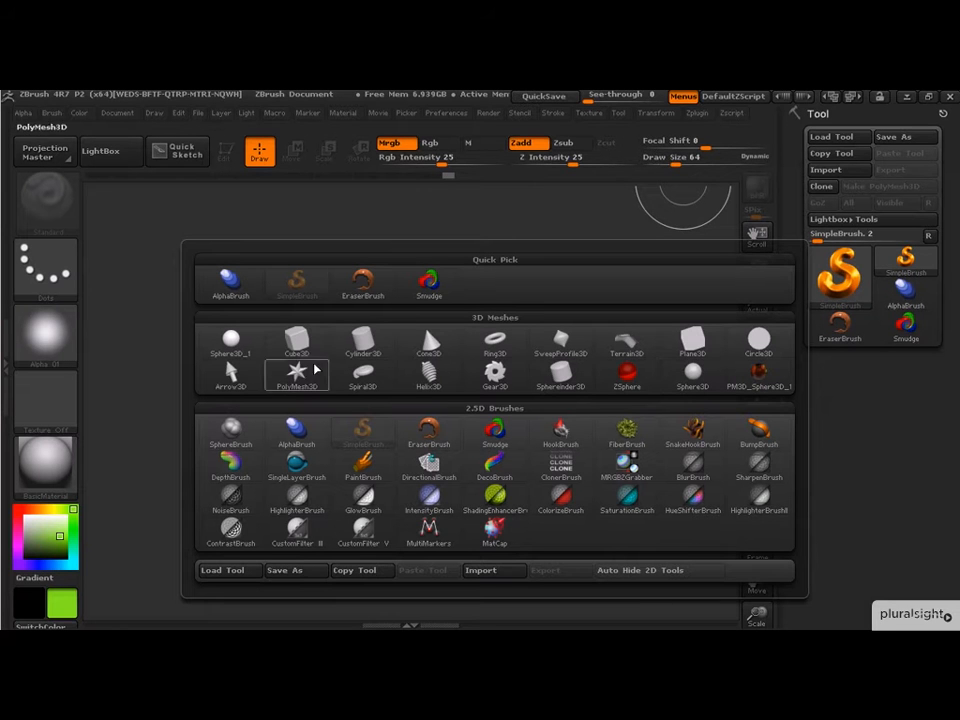
pyautogui.moveTo(460, 377)
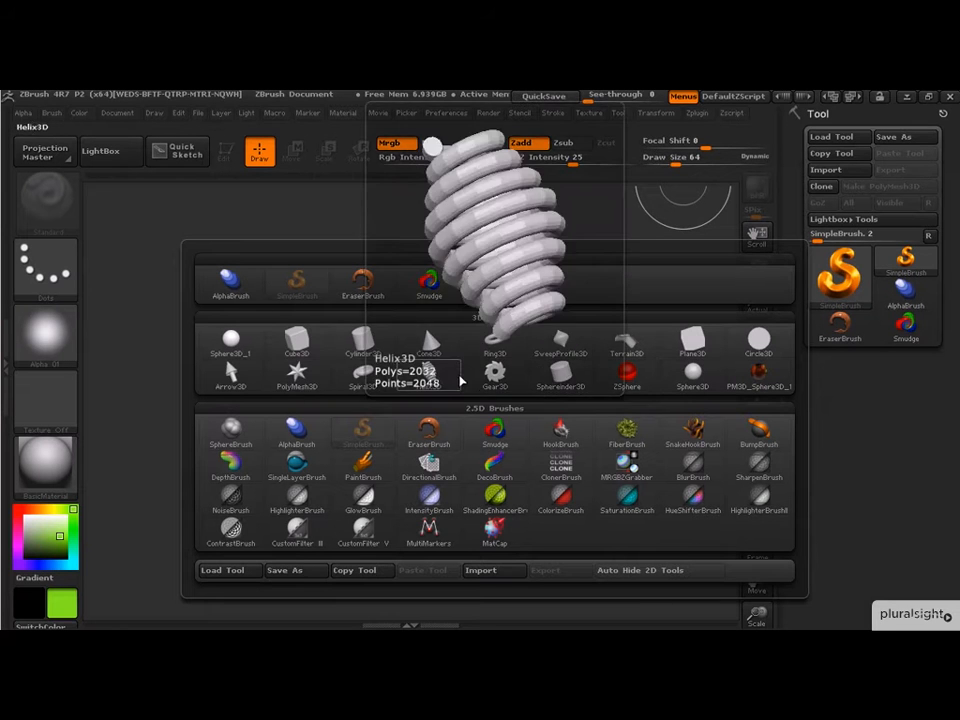
pyautogui.click(360, 340)
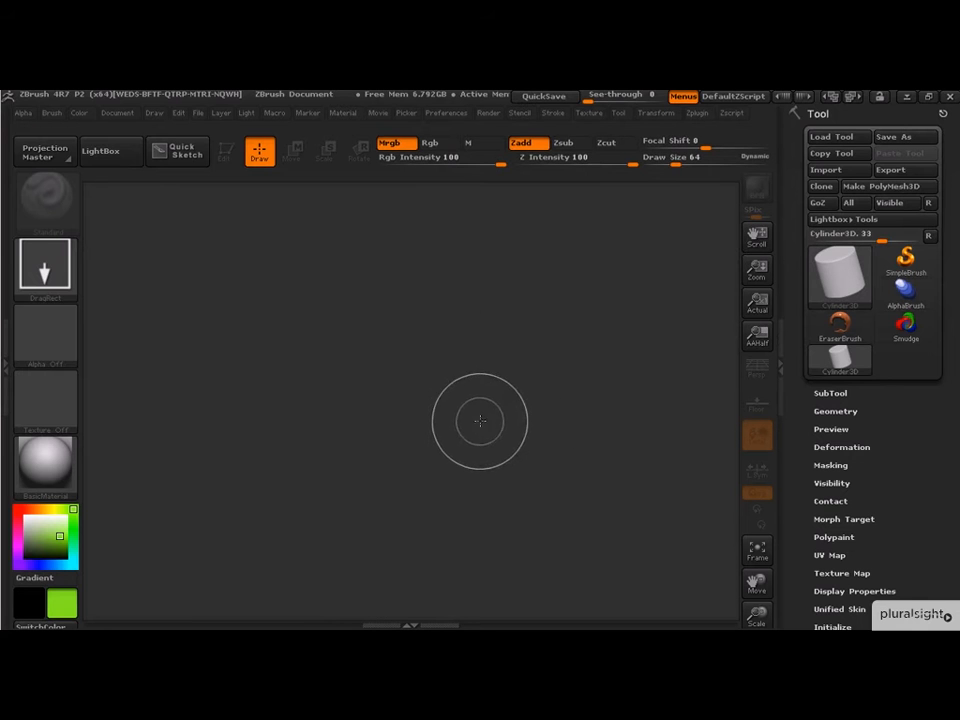
pyautogui.moveTo(361, 389)
pyautogui.mouseDown()
pyautogui.moveTo(431, 429)
pyautogui.moveTo(431, 499)
pyautogui.moveTo(404, 548)
pyautogui.mouseUp()
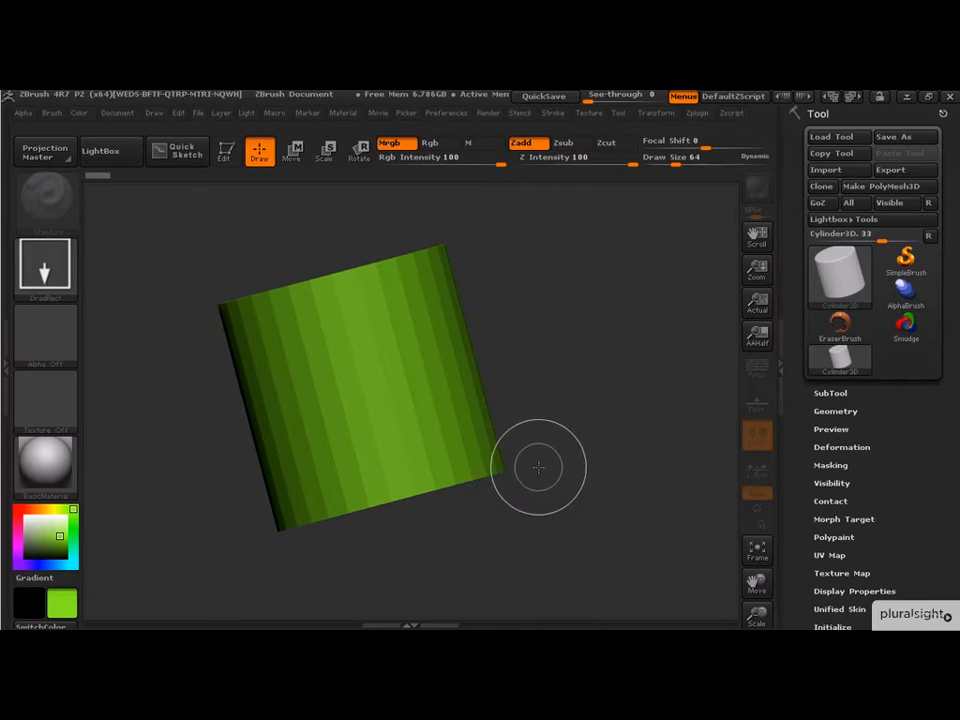
pyautogui.press('t')
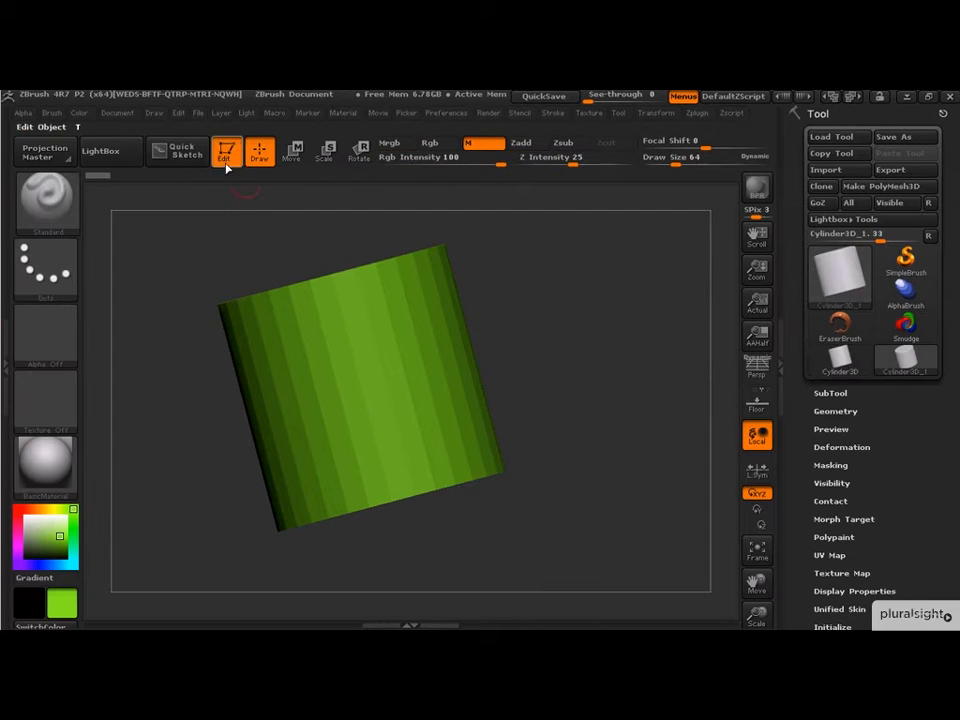
# Look through the sculpting brushes and try to sculpt on the cylinder primitive with the Standard brush
pyautogui.moveTo(563, 366); pyautogui.dragTo(597, 399)
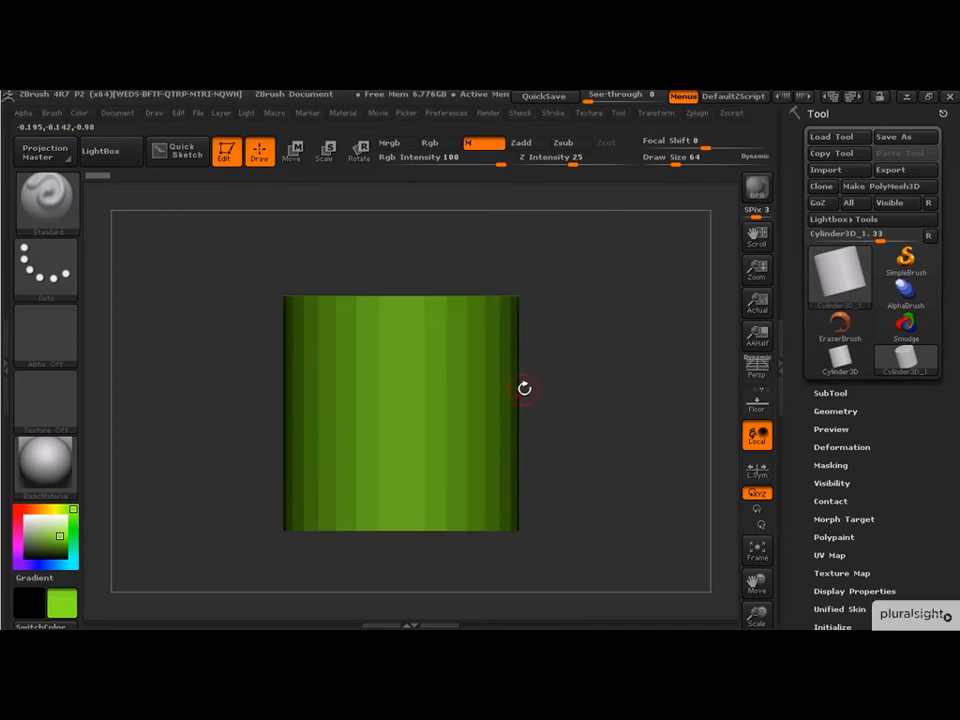
pyautogui.moveTo(604, 403); pyautogui.dragTo(600, 424)
pyautogui.click(48, 213)
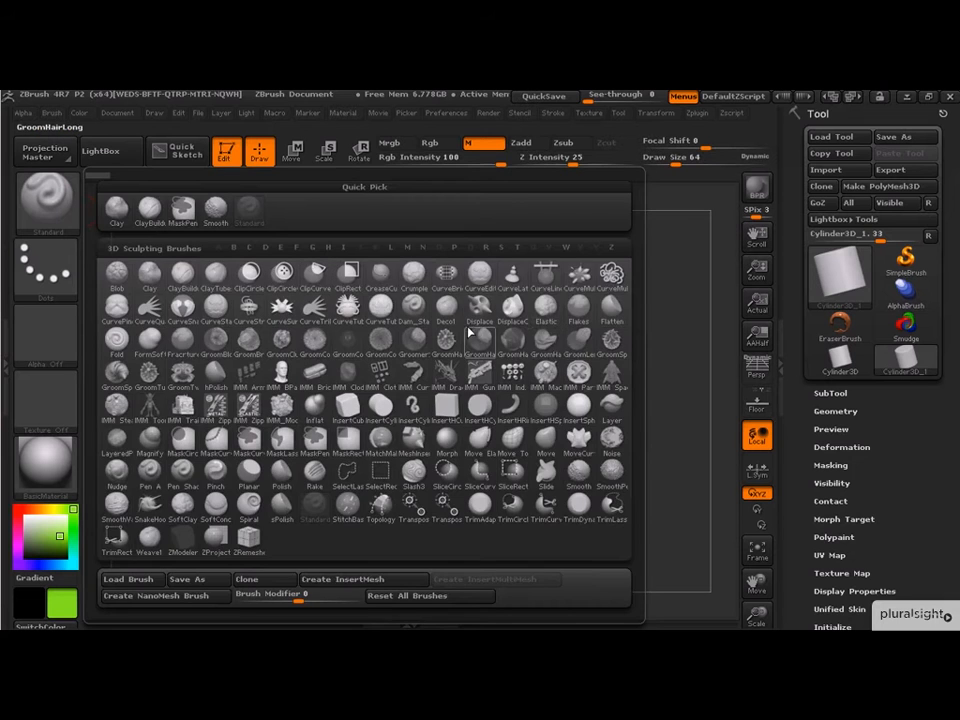
pyautogui.click(468, 293)
pyautogui.click(460, 316)
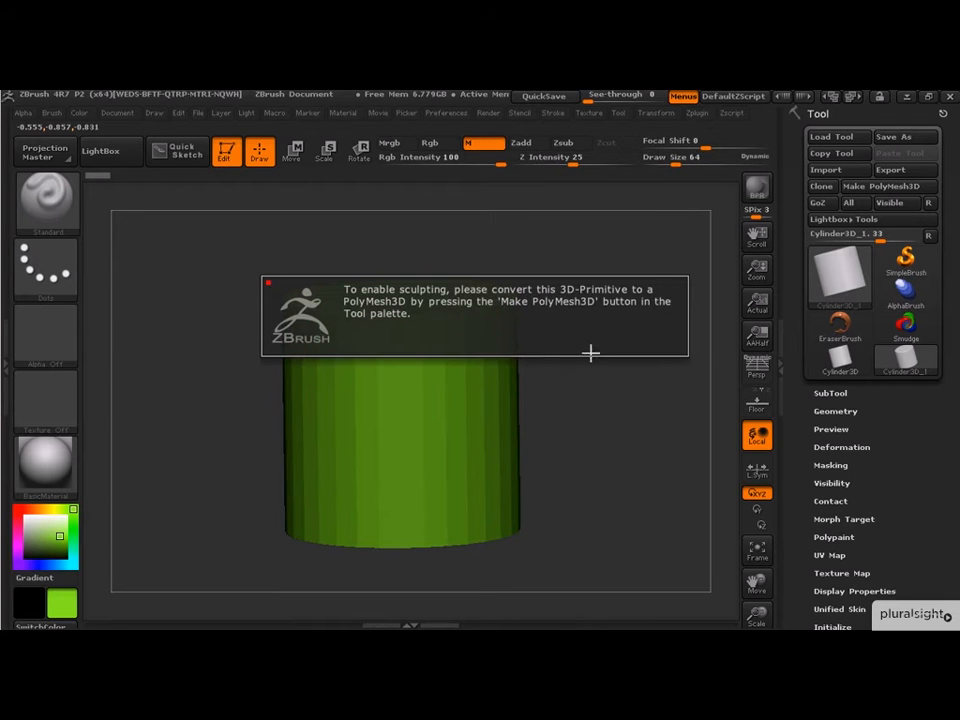
# Open the cylinder's Initialize settings
pyautogui.moveTo(617, 426)
pyautogui.mouseDown()
pyautogui.moveTo(623, 399)
pyautogui.moveTo(615, 416)
pyautogui.mouseUp()
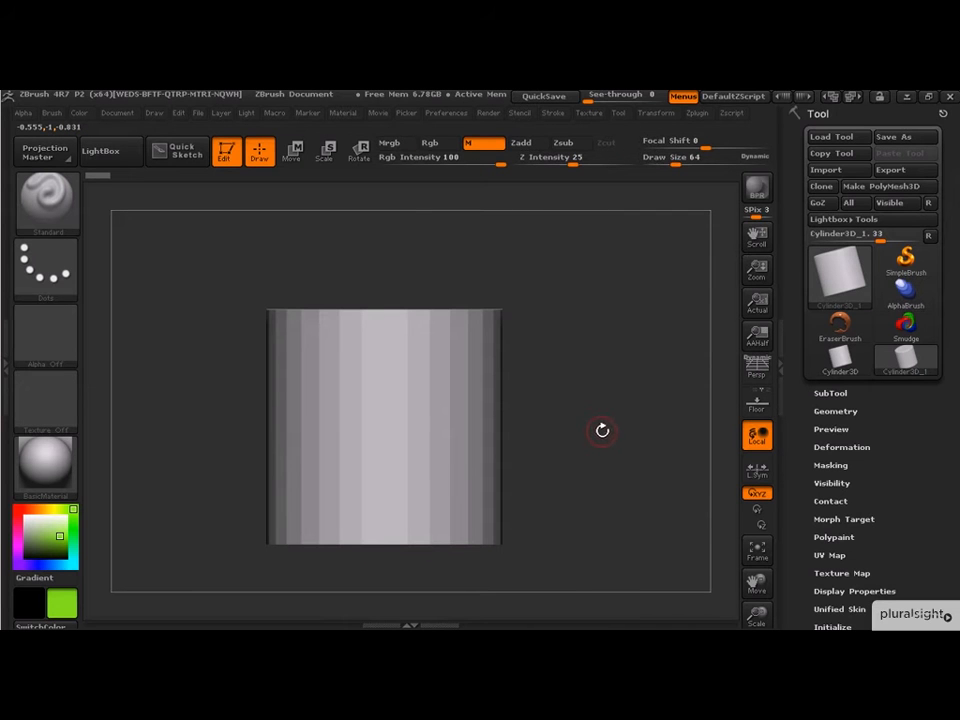
pyautogui.moveTo(577, 348); pyautogui.dragTo(581, 389)
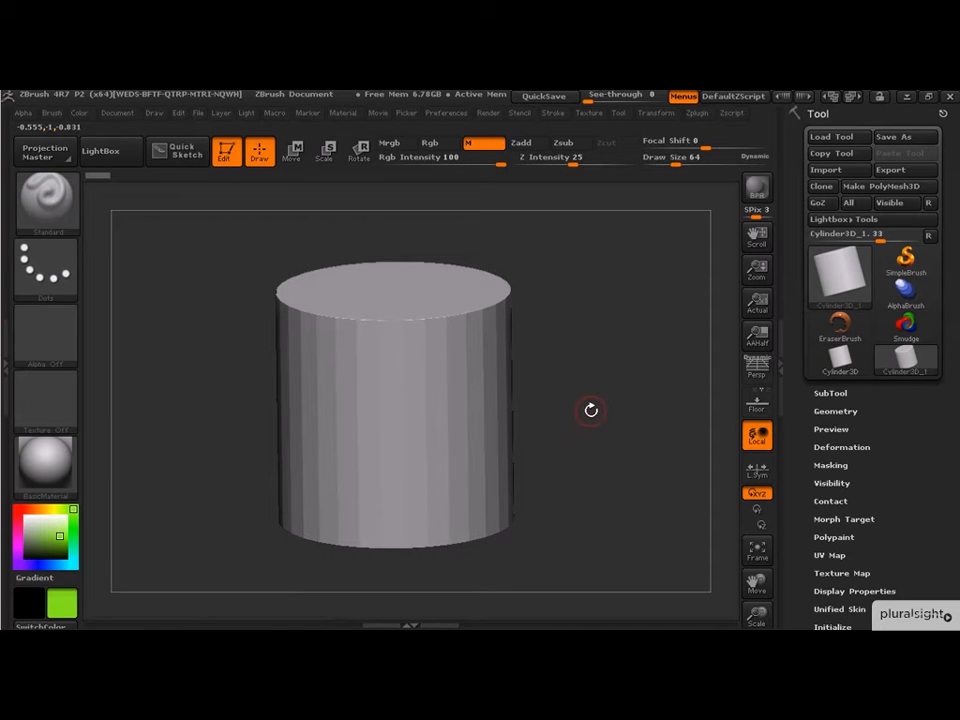
pyautogui.moveTo(585, 429); pyautogui.dragTo(625, 485)
pyautogui.scroll(-5, 819, 490)
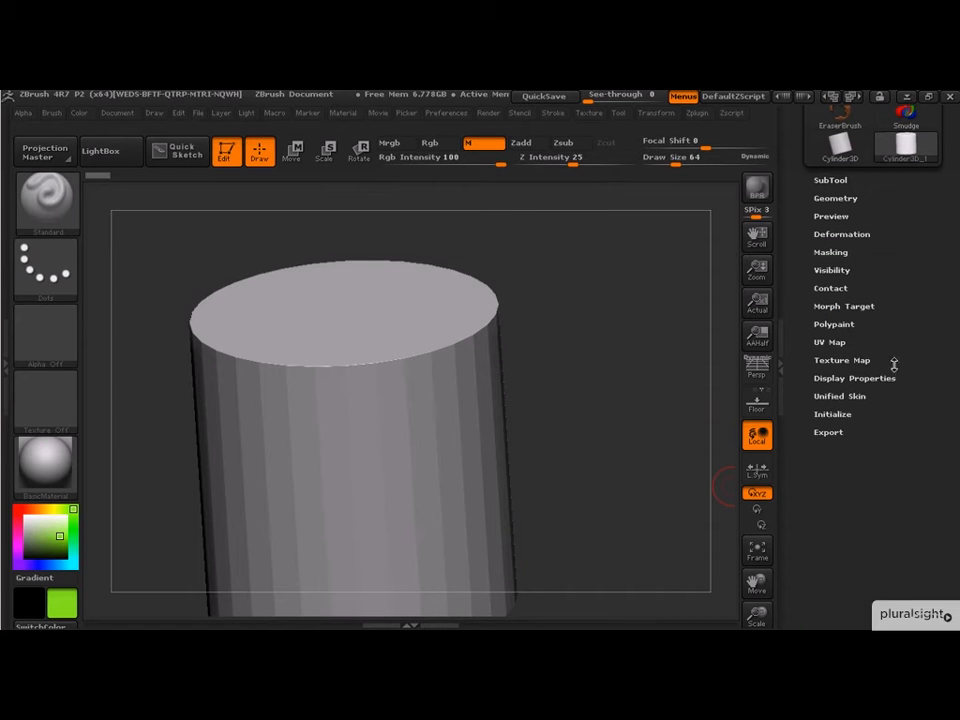
pyautogui.click(818, 416)
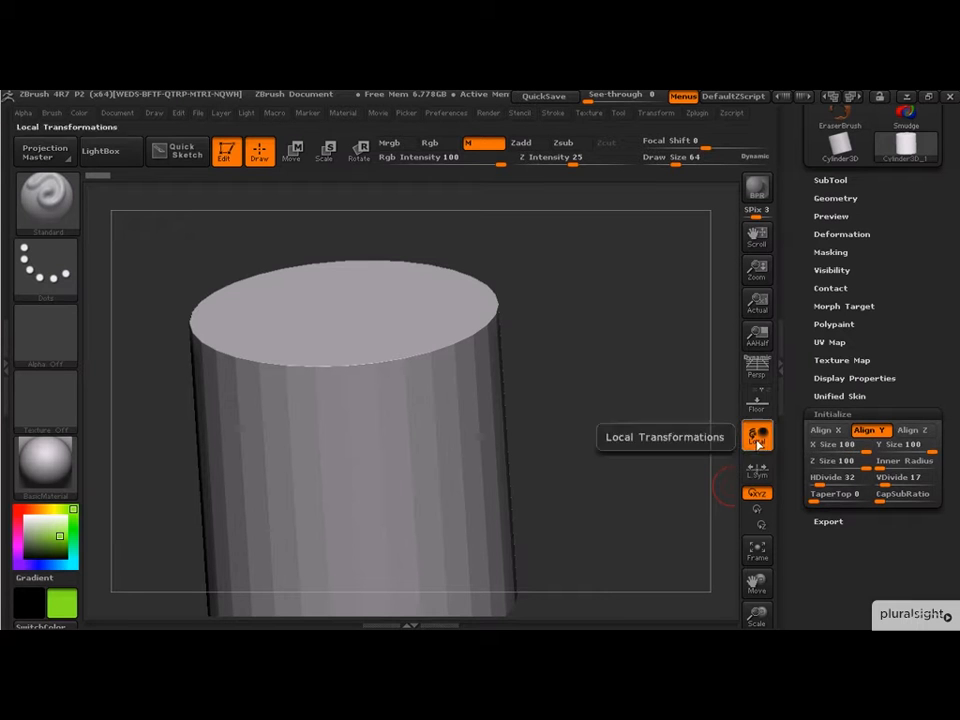
# Compare the cylinder with and without perspective distortion, and leave perspective distortion on
pyautogui.press('f')
pyautogui.moveTo(623, 442); pyautogui.dragTo(644, 414)
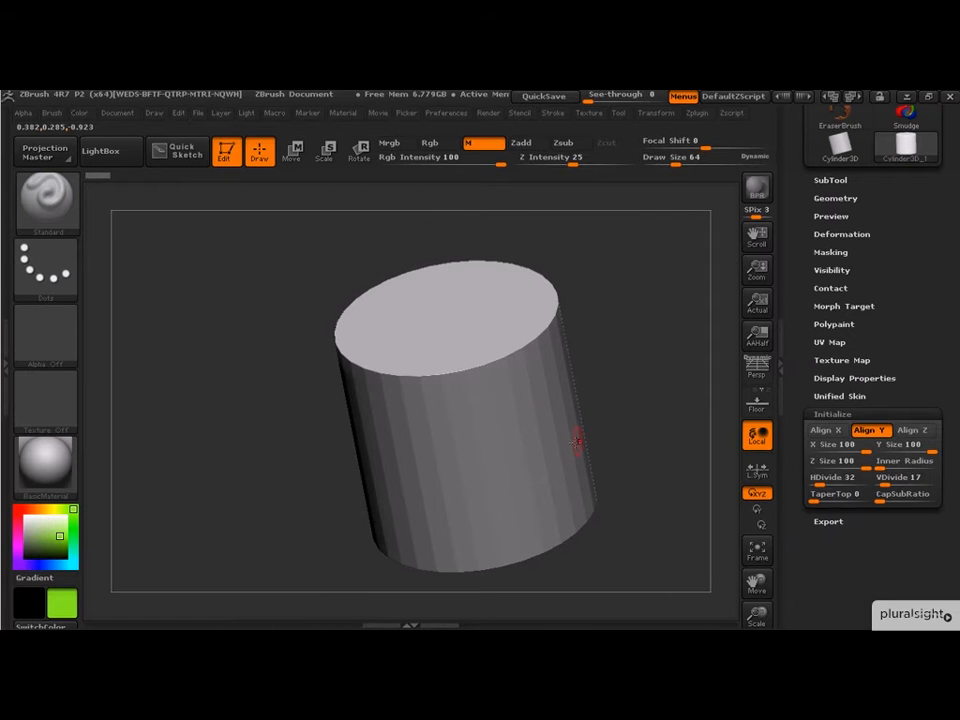
pyautogui.moveTo(636, 399); pyautogui.dragTo(692, 401)
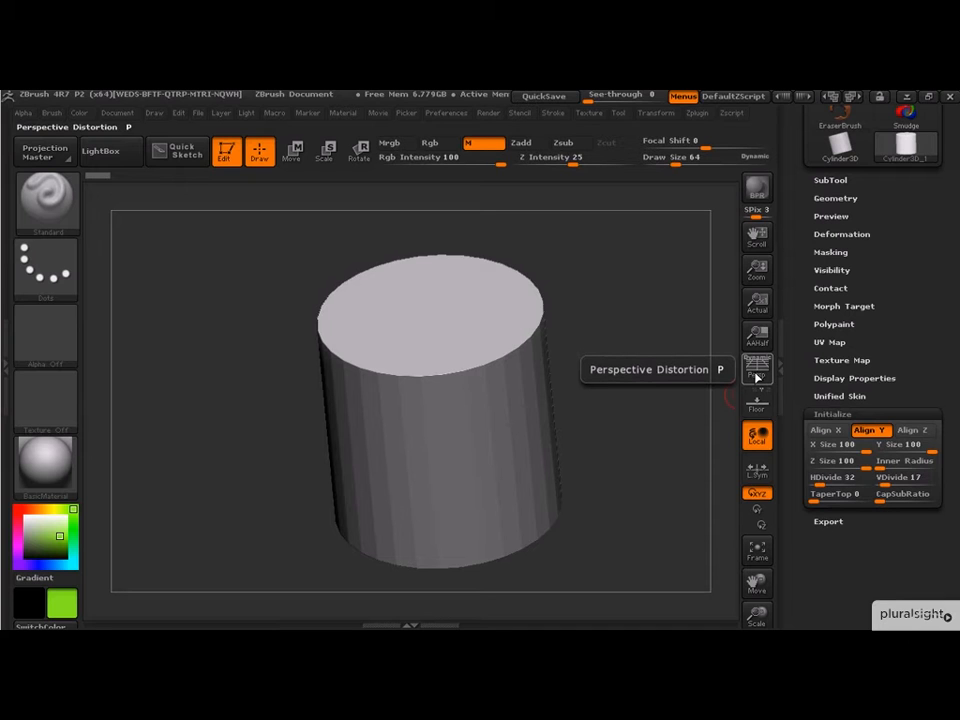
pyautogui.click(757, 372)
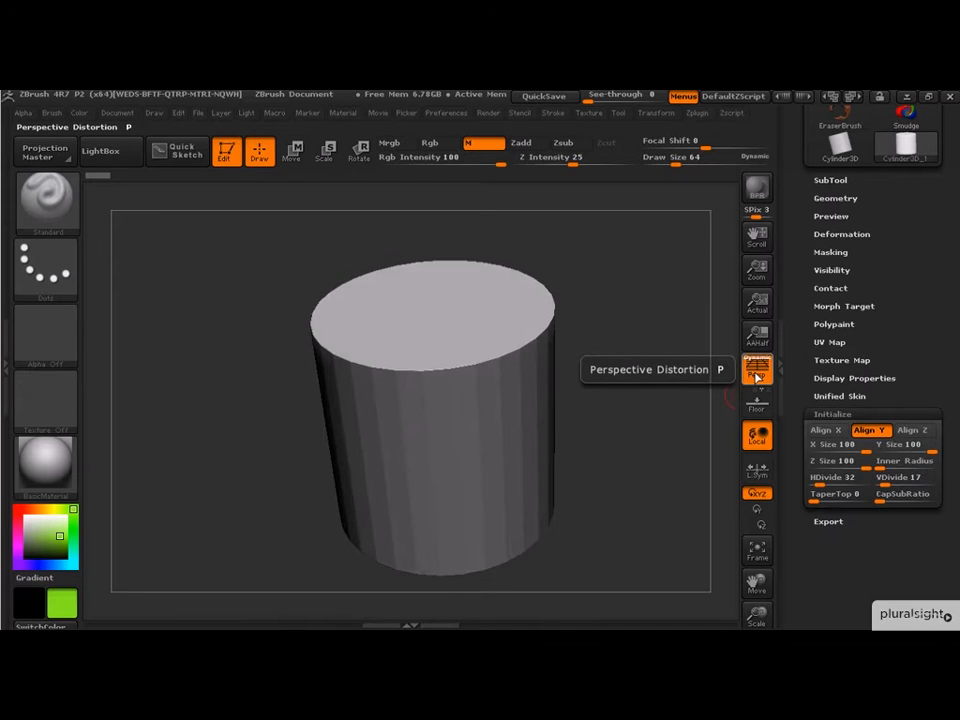
pyautogui.moveTo(580, 439); pyautogui.dragTo(635, 458)
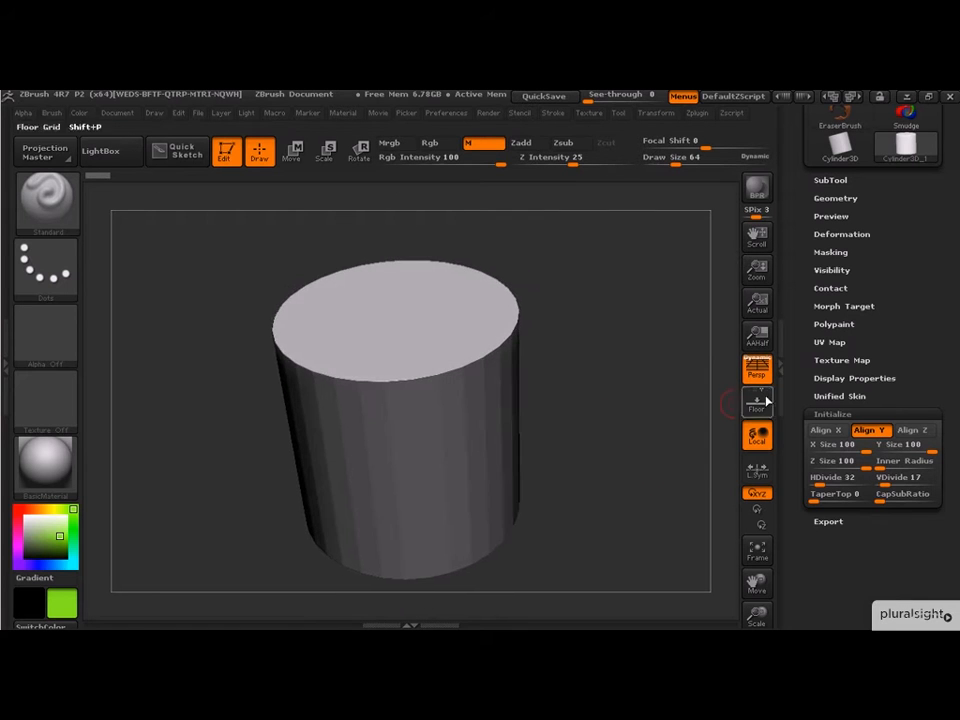
pyautogui.click(753, 378)
pyautogui.click(753, 378)
pyautogui.click(752, 380)
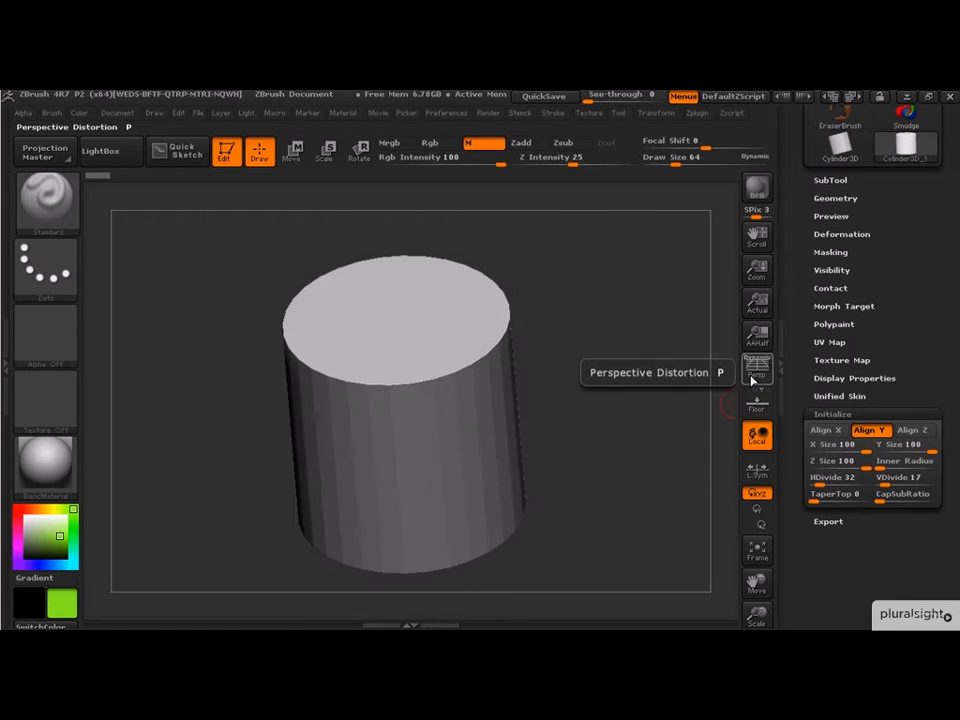
pyautogui.click(752, 380)
pyautogui.moveTo(619, 443); pyautogui.dragTo(615, 414)
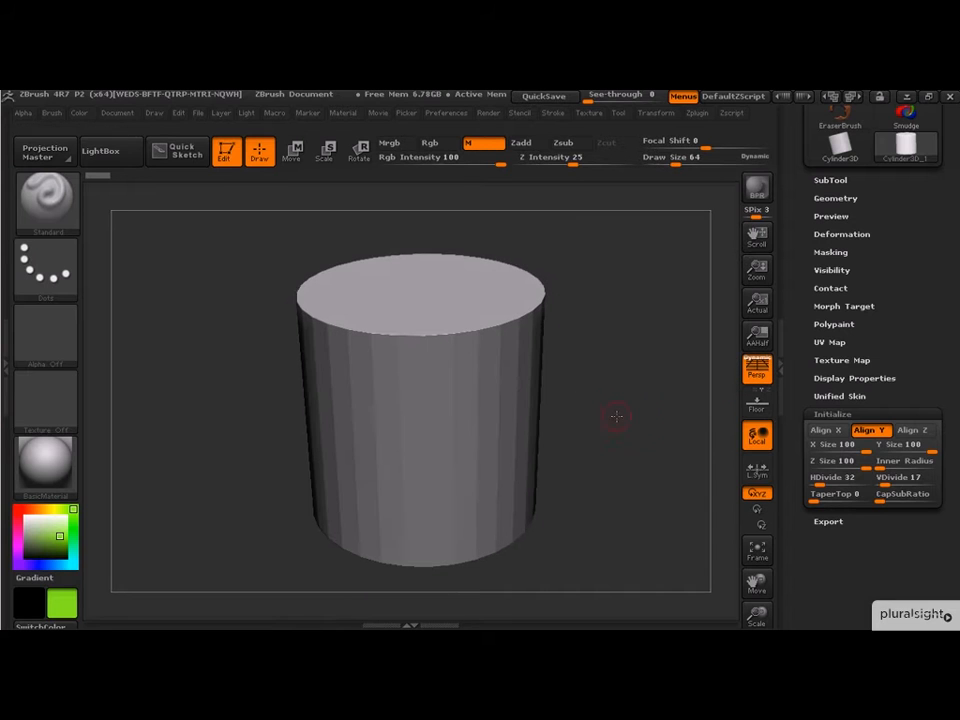
# Try aligning the cylinder to the X and Z axes, and return it to Align Y
pyautogui.click(826, 430)
pyautogui.click(870, 430)
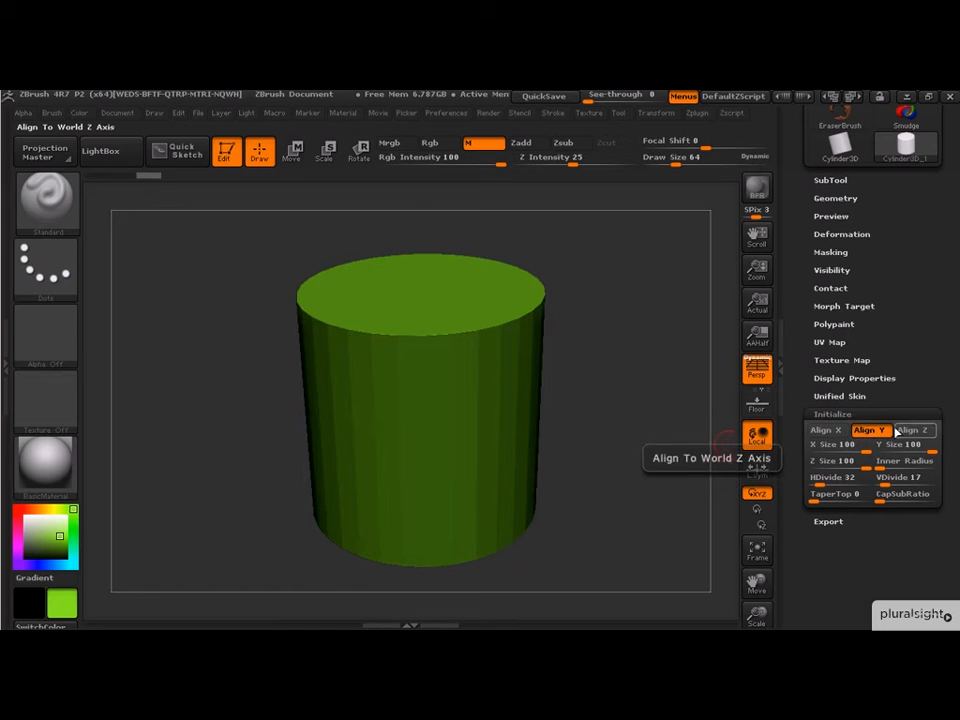
pyautogui.click(912, 430)
pyautogui.click(870, 430)
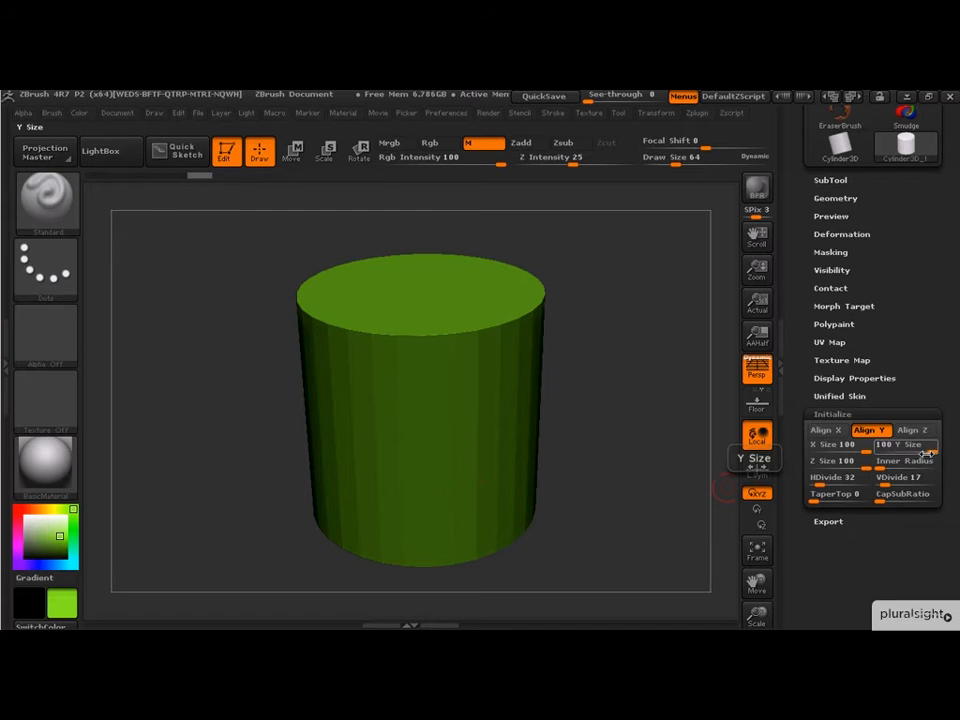
# Try a Y Size of 60 and a Z Size of 49 on the cylinder, and reset Y Size to 100
pyautogui.moveTo(933, 450); pyautogui.dragTo(911, 453)
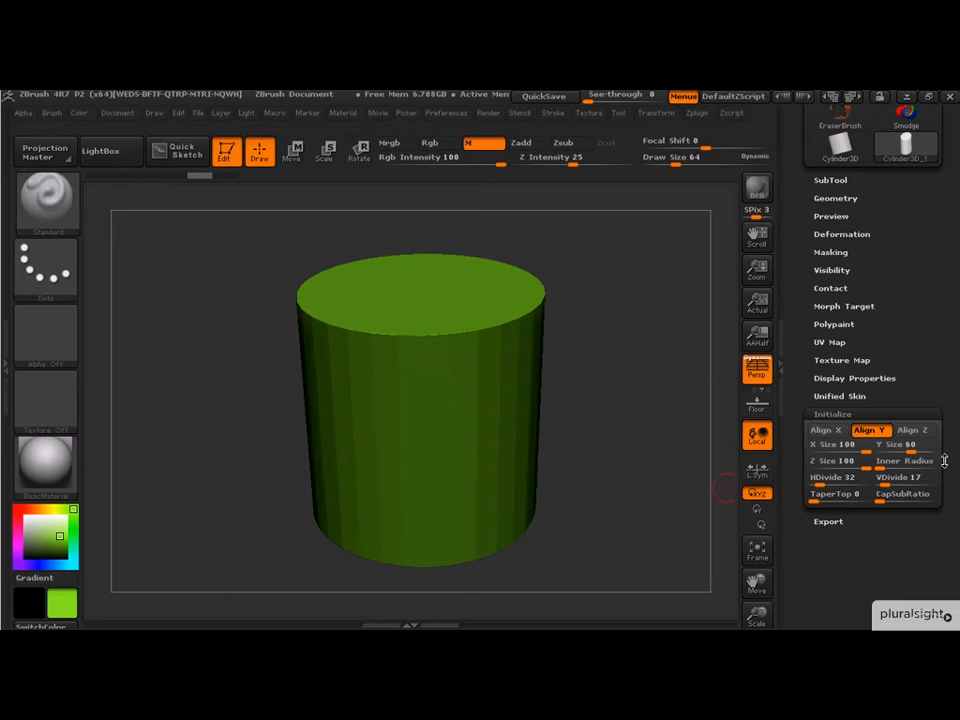
pyautogui.moveTo(868, 462); pyautogui.dragTo(838, 467)
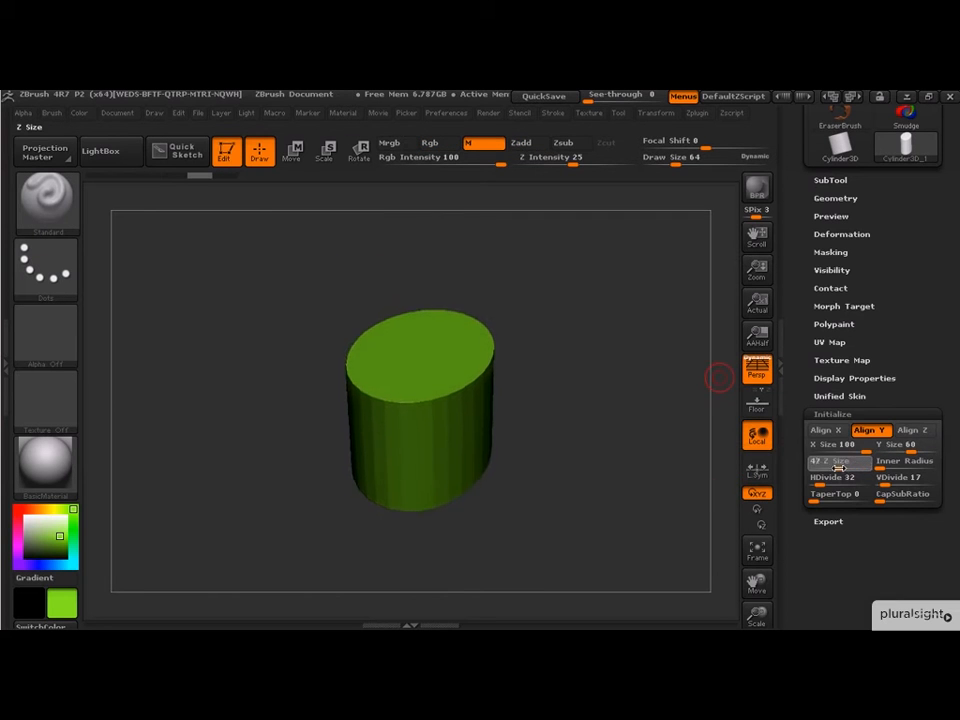
pyautogui.click(894, 446)
pyautogui.write('10')
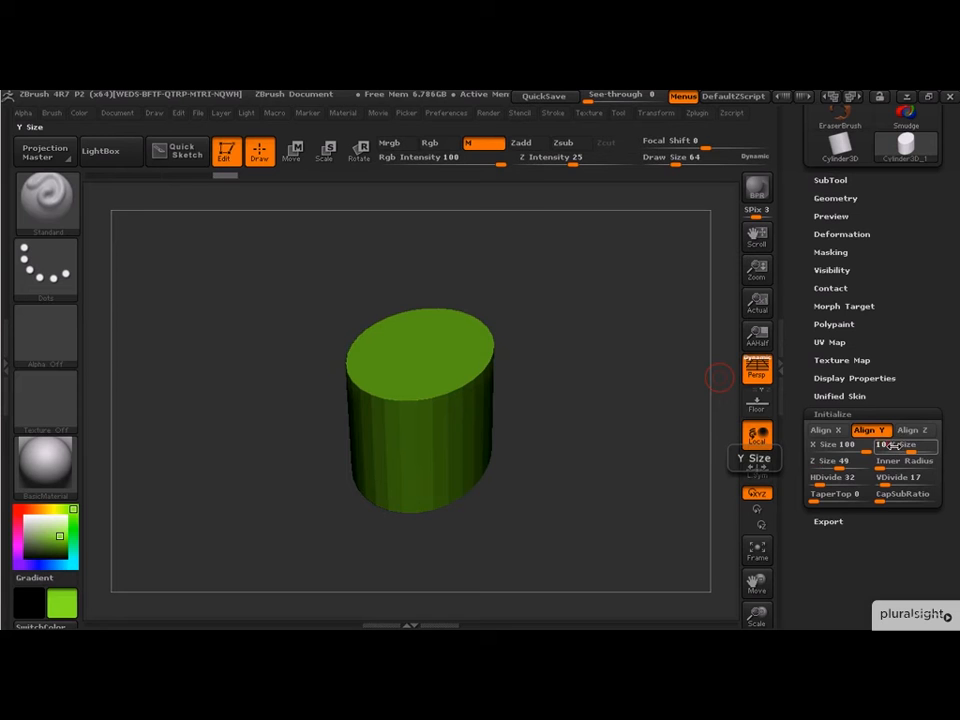
pyautogui.write('0')
pyautogui.press('Return')
# Flatten the cylinder into a thin disc with Z Size 9, X Size and Y Size 100, and Inner Radius 0
pyautogui.click(820, 460)
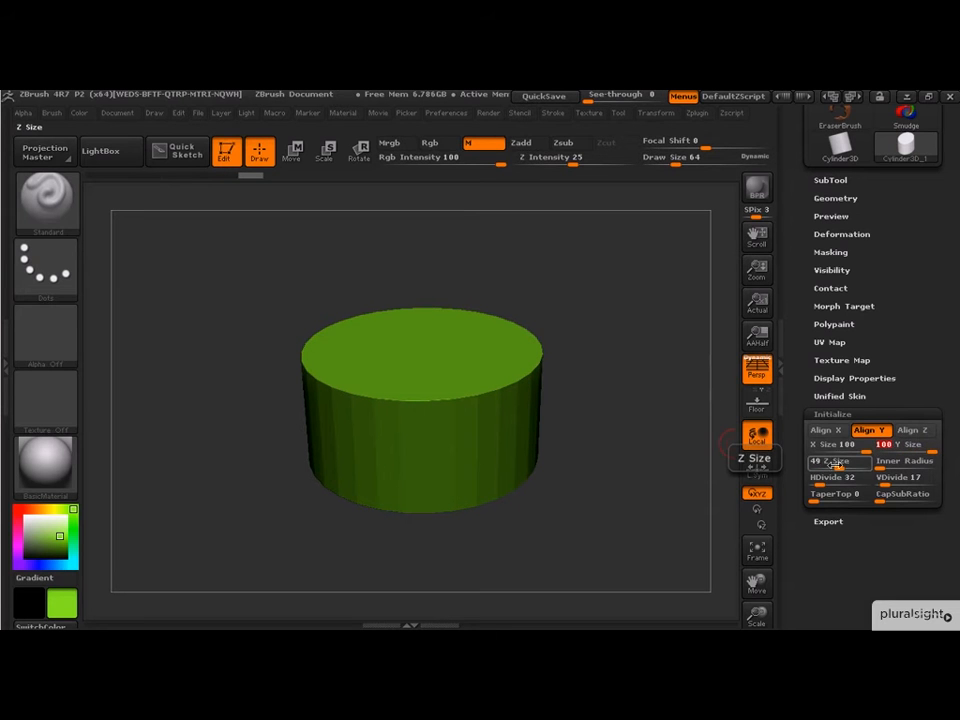
pyautogui.moveTo(840, 465); pyautogui.dragTo(820, 469)
pyautogui.keyDown('alt'); pyautogui.moveTo(614, 443); pyautogui.dragTo(705, 480); pyautogui.keyUp('alt')
pyautogui.moveTo(657, 551)
pyautogui.keyDown('alt'); pyautogui.mouseDown()
pyautogui.moveTo(647, 536)
pyautogui.moveTo(654, 566)
pyautogui.mouseUp(); pyautogui.keyUp('alt')
pyautogui.moveTo(842, 445); pyautogui.dragTo(866, 449)
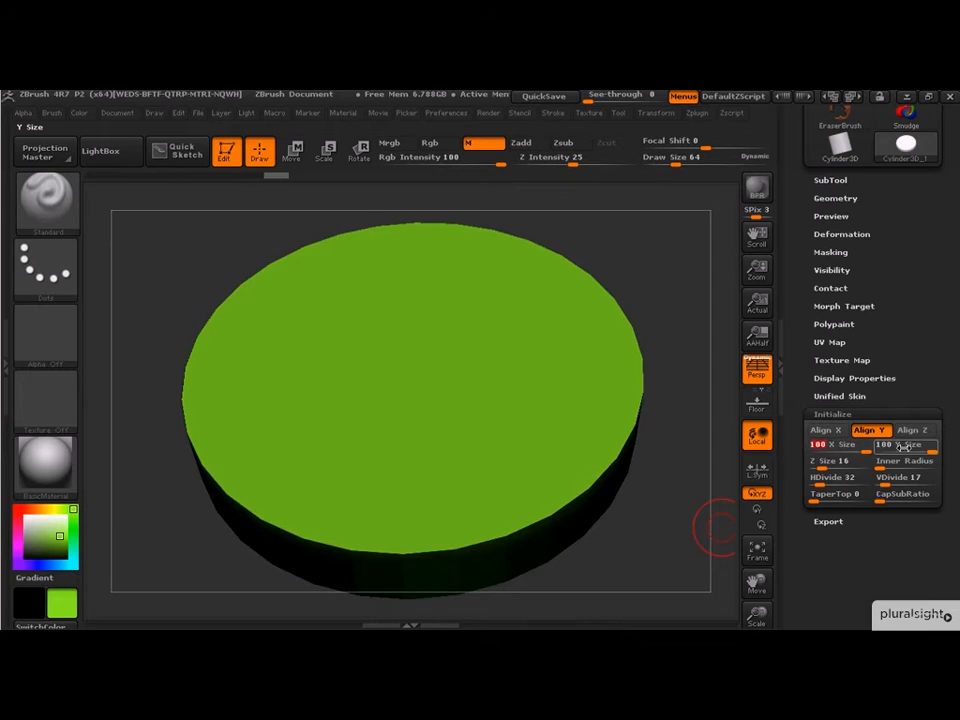
pyautogui.moveTo(930, 448)
pyautogui.mouseDown()
pyautogui.moveTo(913, 451)
pyautogui.moveTo(932, 450)
pyautogui.mouseUp()
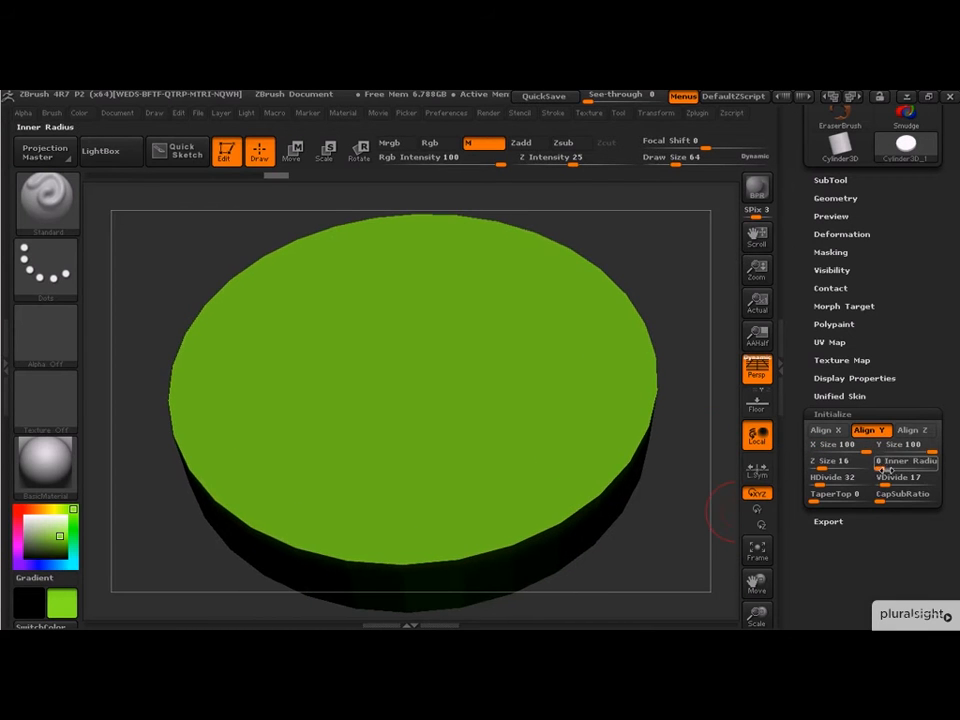
pyautogui.moveTo(880, 461)
pyautogui.mouseDown()
pyautogui.moveTo(921, 463)
pyautogui.moveTo(874, 468)
pyautogui.mouseUp()
pyautogui.moveTo(621, 546); pyautogui.dragTo(653, 465)
pyautogui.moveTo(833, 462)
pyautogui.mouseDown()
pyautogui.moveTo(845, 462)
pyautogui.moveTo(822, 462)
pyautogui.mouseUp()
pyautogui.moveTo(724, 469); pyautogui.dragTo(663, 534)
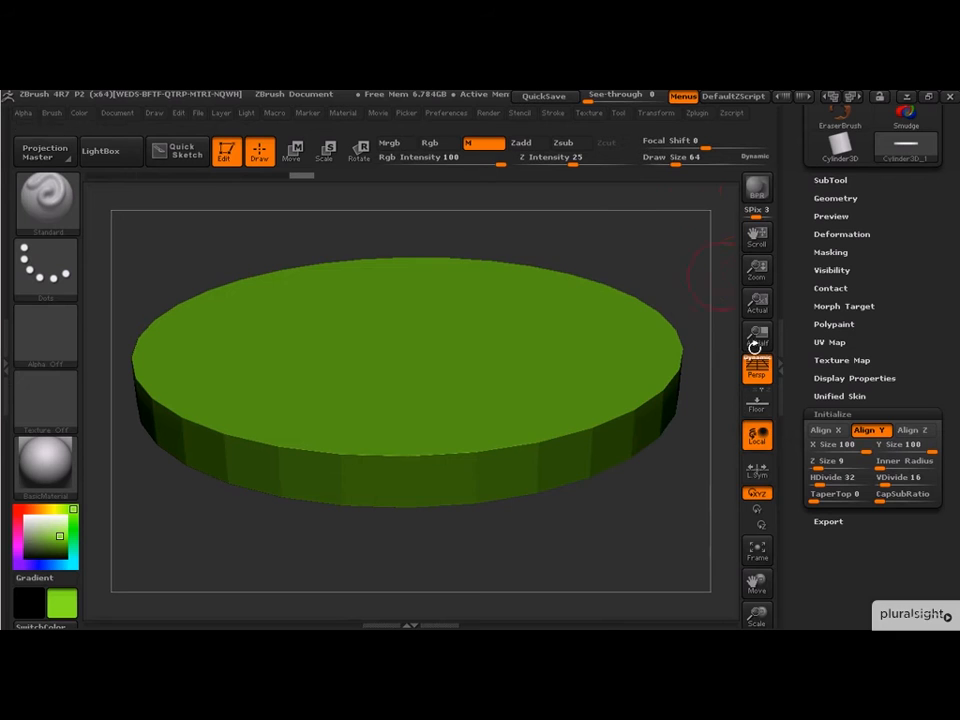
# Turn on the PolyFrame display to show the polygon edges of the flattened cylinder
pyautogui.click(664, 116)
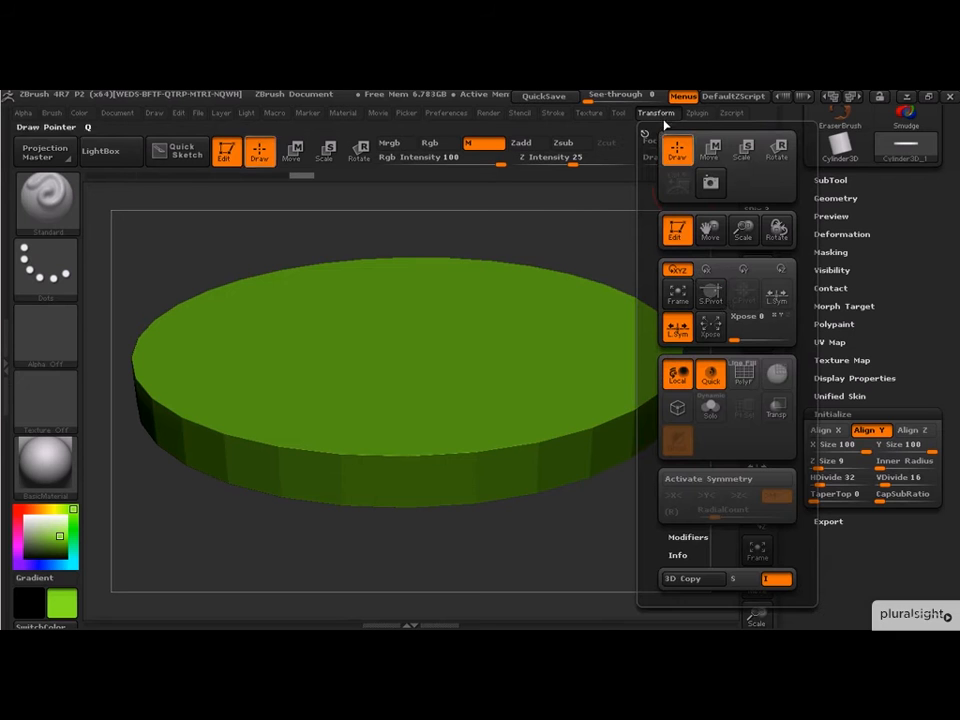
pyautogui.click(746, 375)
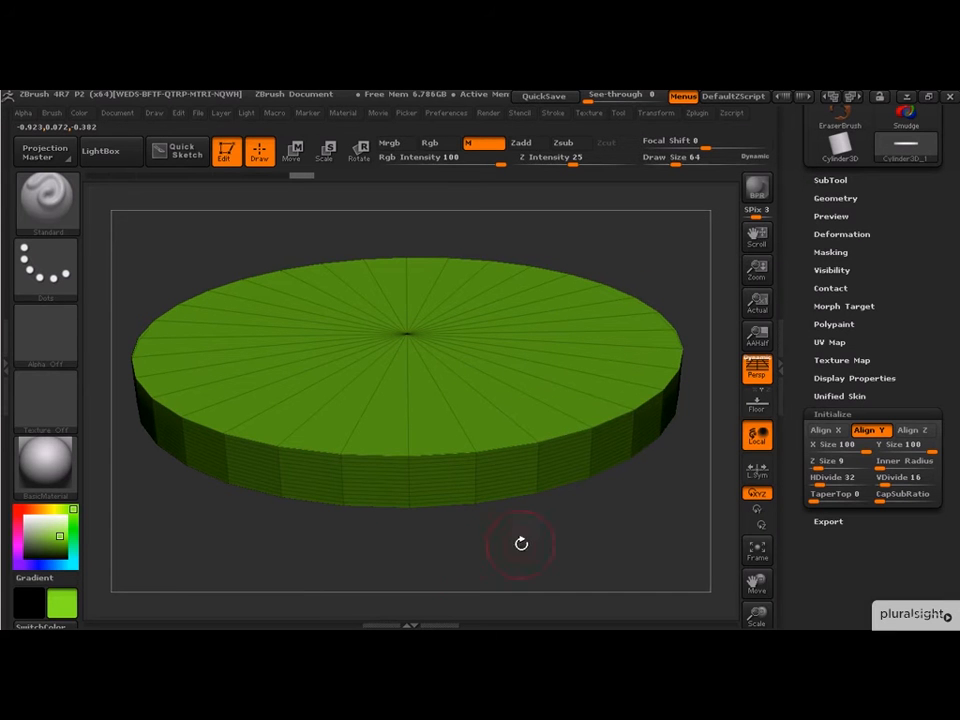
pyautogui.moveTo(527, 517); pyautogui.dragTo(643, 525)
pyautogui.moveTo(551, 507); pyautogui.dragTo(559, 548)
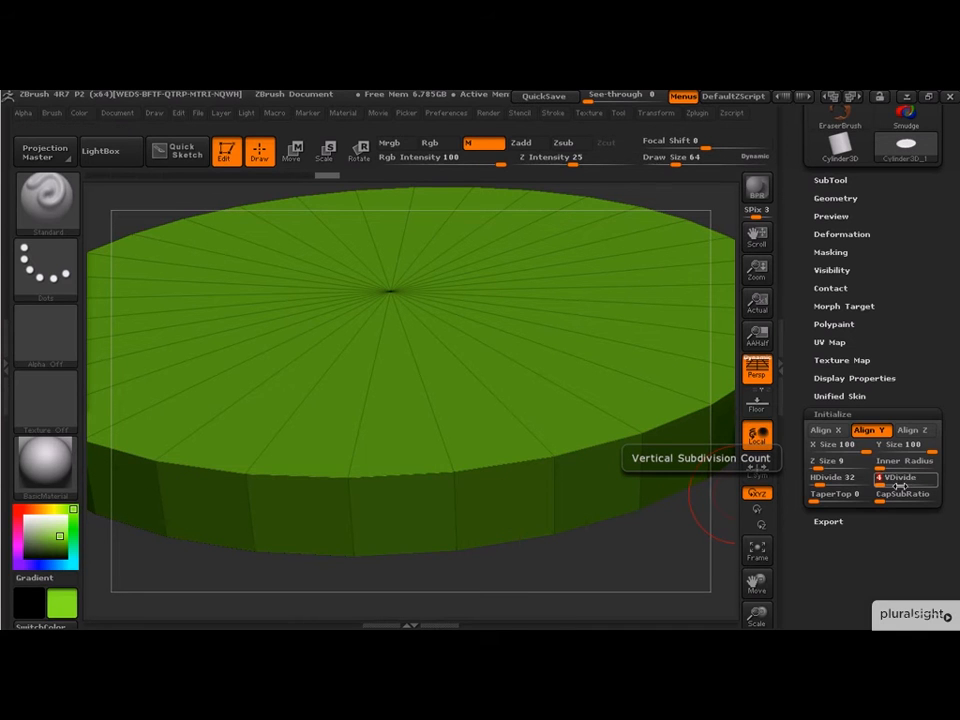
# Set the cylinder's VDivide to 7 and HDivide to 36, trying a higher CapSubRatio and returning it to 0
pyautogui.moveTo(900, 486); pyautogui.dragTo(902, 486)
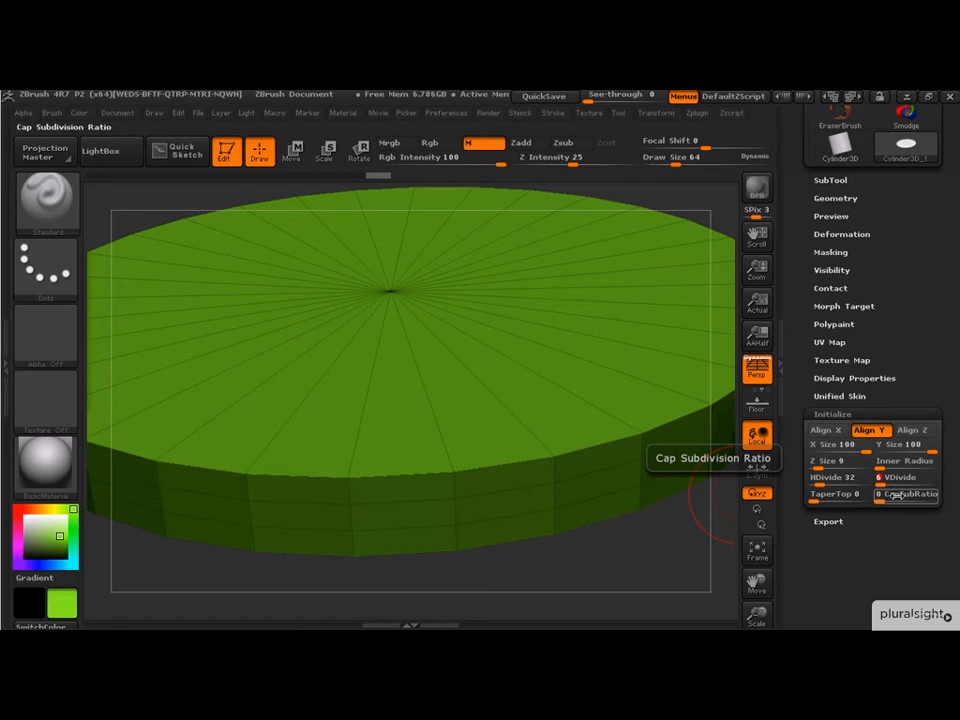
pyautogui.moveTo(879, 497)
pyautogui.mouseDown()
pyautogui.moveTo(894, 505)
pyautogui.moveTo(891, 485)
pyautogui.moveTo(893, 506)
pyautogui.moveTo(880, 486)
pyautogui.mouseUp()
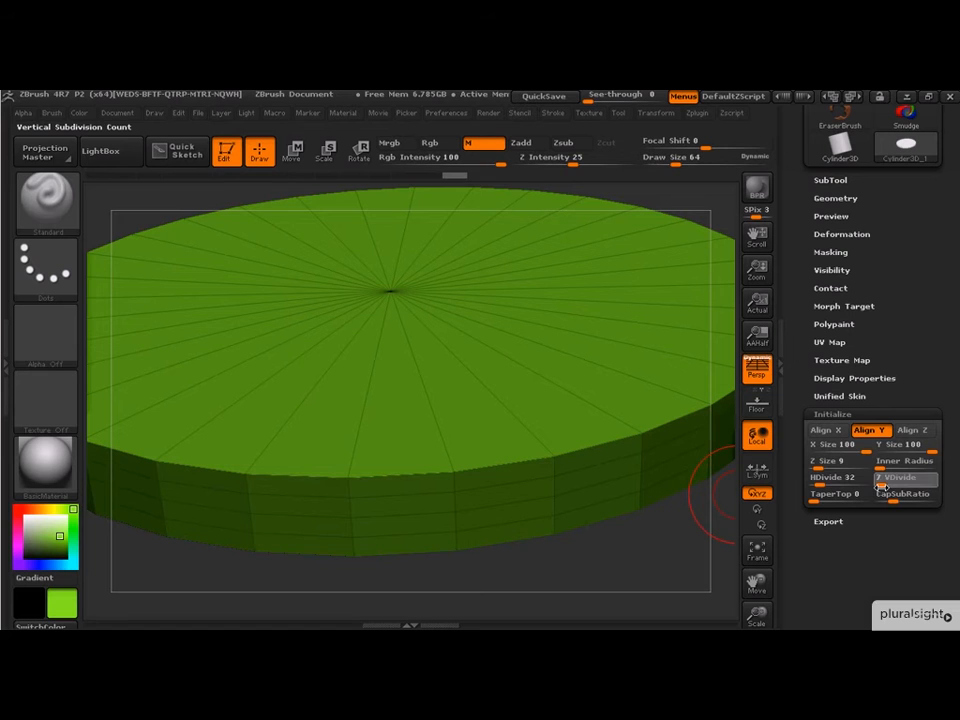
pyautogui.moveTo(892, 501); pyautogui.dragTo(870, 510)
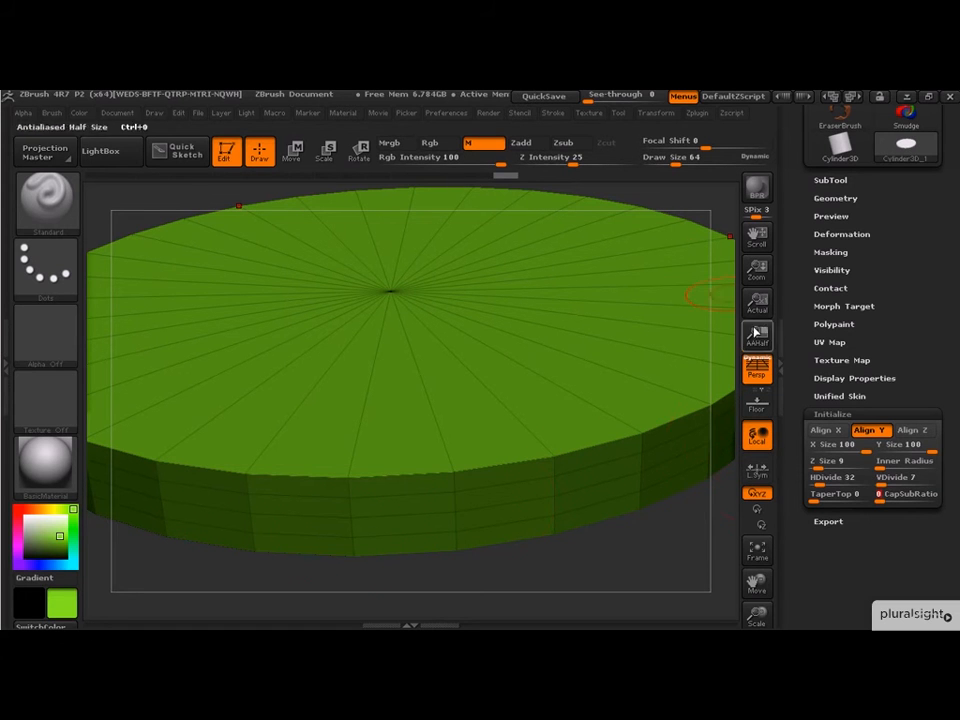
pyautogui.moveTo(817, 479)
pyautogui.mouseDown()
pyautogui.moveTo(829, 480)
pyautogui.moveTo(819, 480)
pyautogui.mouseUp()
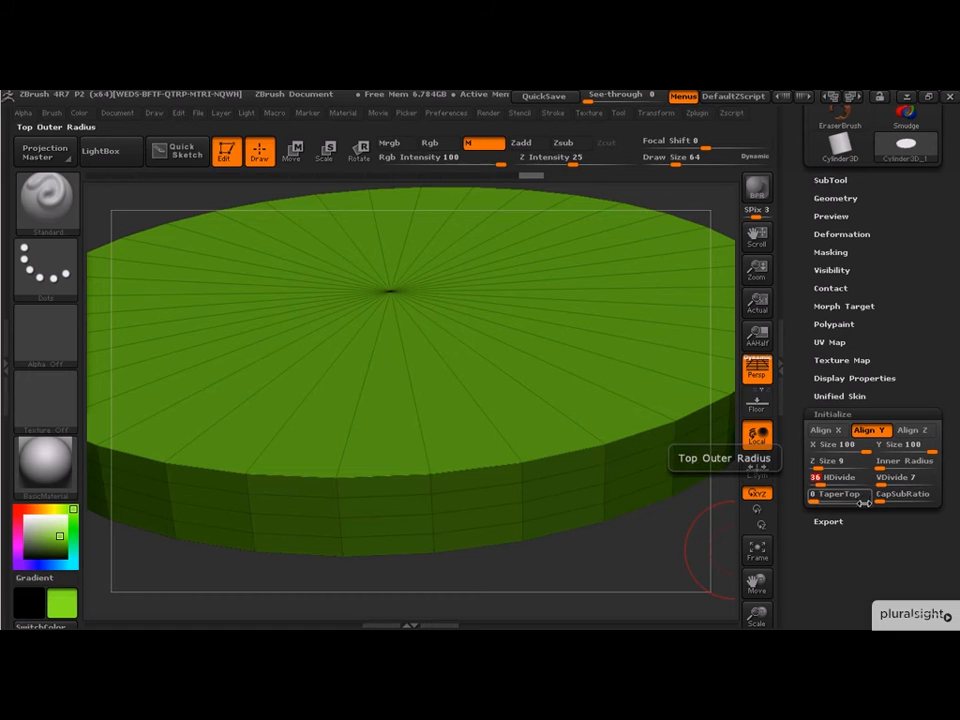
# Try a TaperTop of 37 on the disc, and undo it
pyautogui.moveTo(812, 501); pyautogui.dragTo(831, 502)
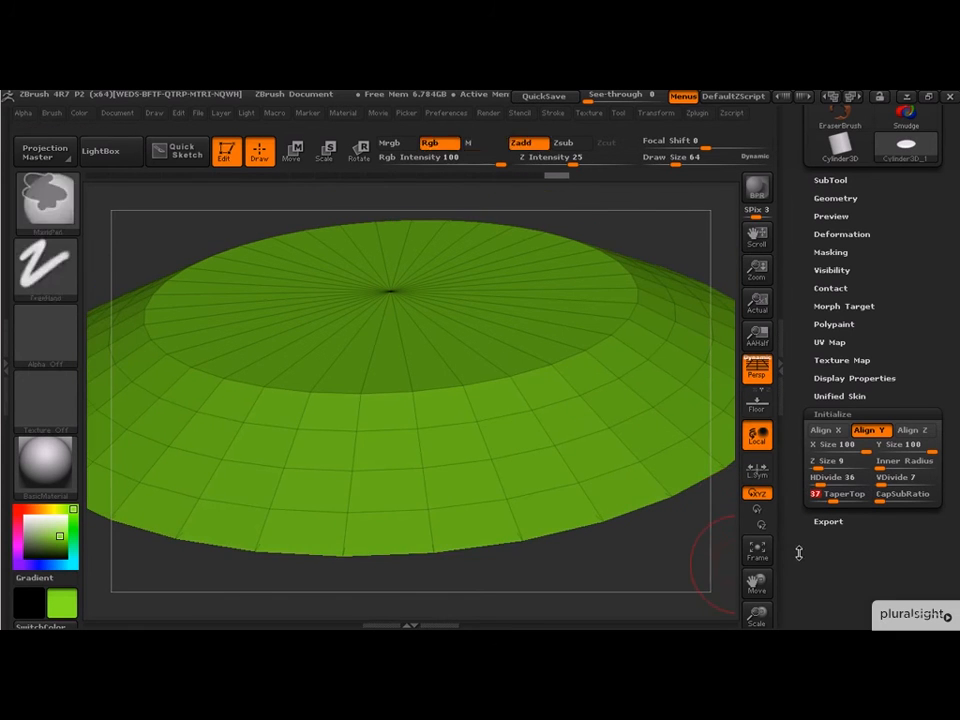
pyautogui.hotkey('ctrl', 'z')
pyautogui.keyDown('alt'); pyautogui.moveTo(664, 549); pyautogui.dragTo(728, 496); pyautogui.keyUp('alt')
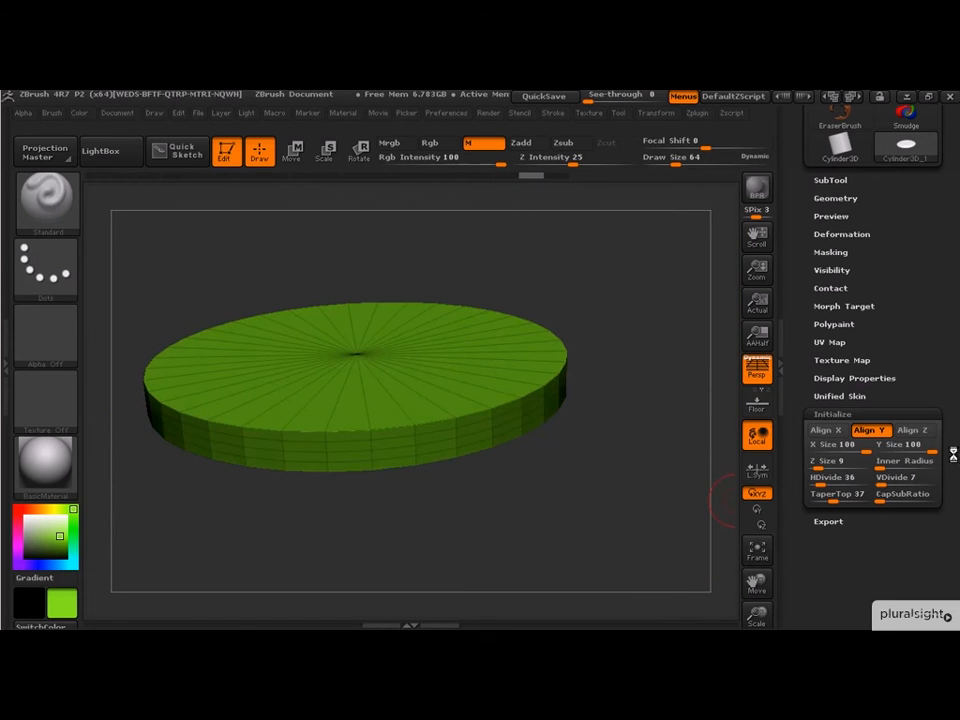
pyautogui.moveTo(634, 399); pyautogui.dragTo(664, 378)
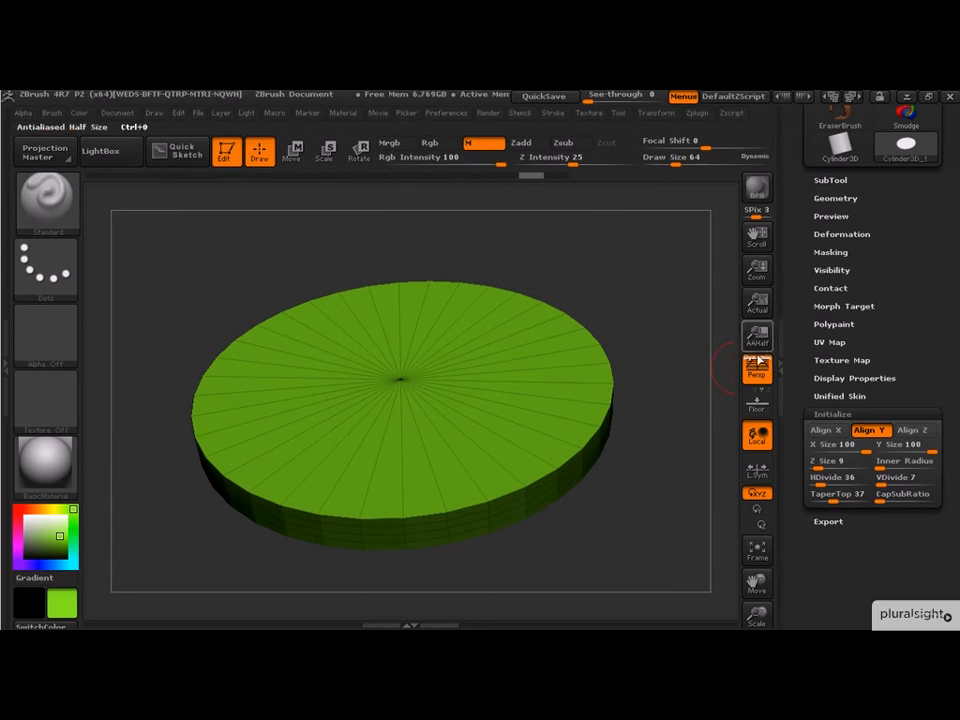
# Show the SubTool list and convert the cylinder primitive into a PolyMesh3D
pyautogui.scroll(5, 815, 485)
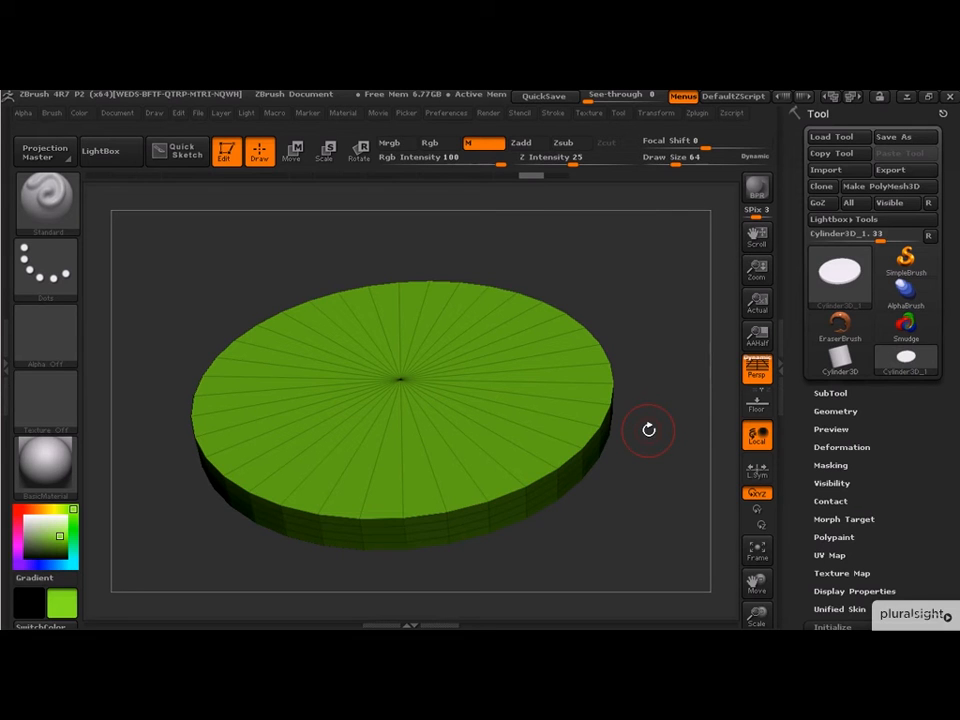
pyautogui.click(840, 393)
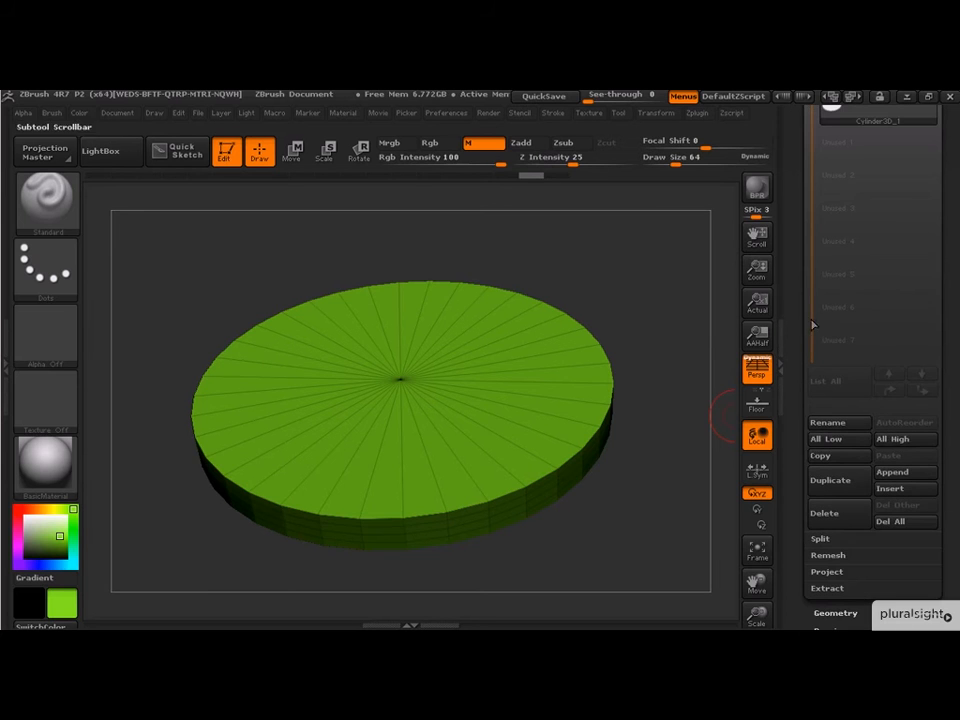
pyautogui.scroll(2, 797, 396)
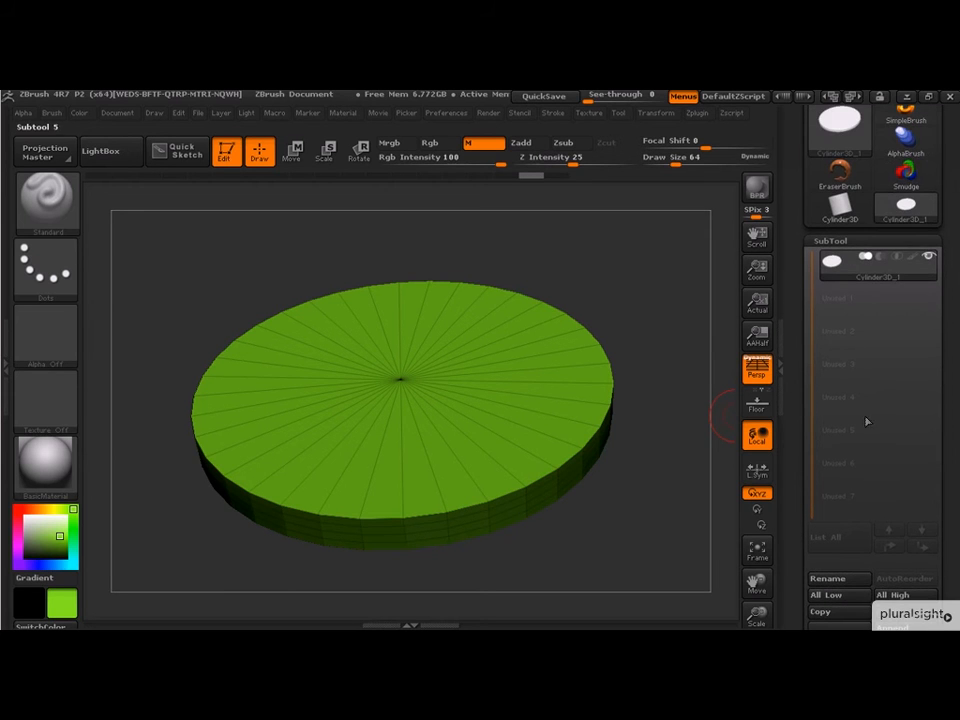
pyautogui.moveTo(878, 259)
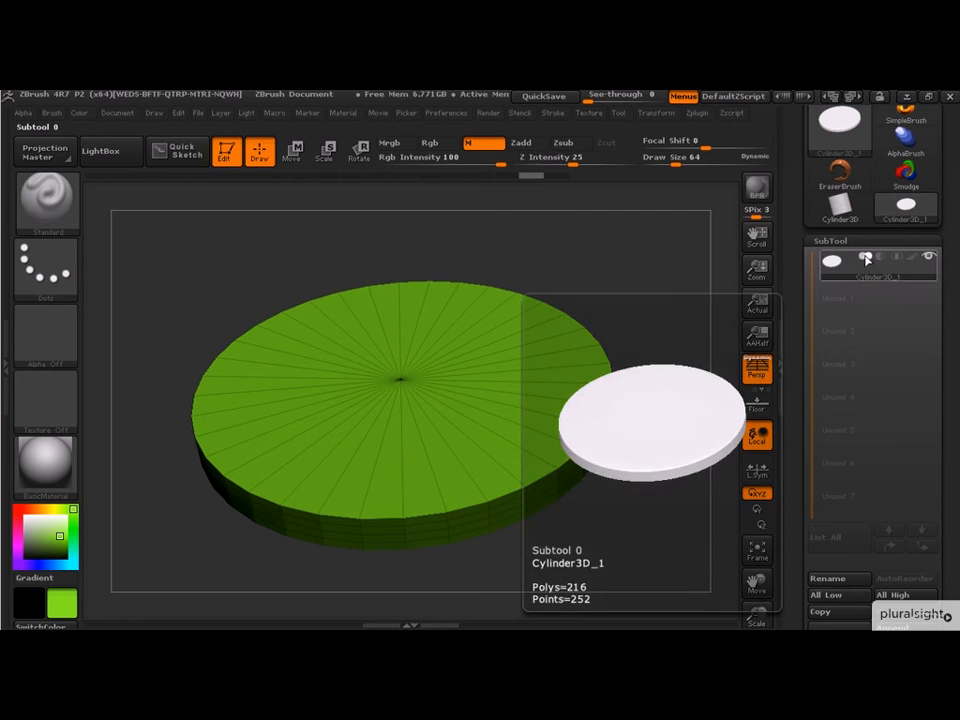
pyautogui.scroll(2, 858, 243)
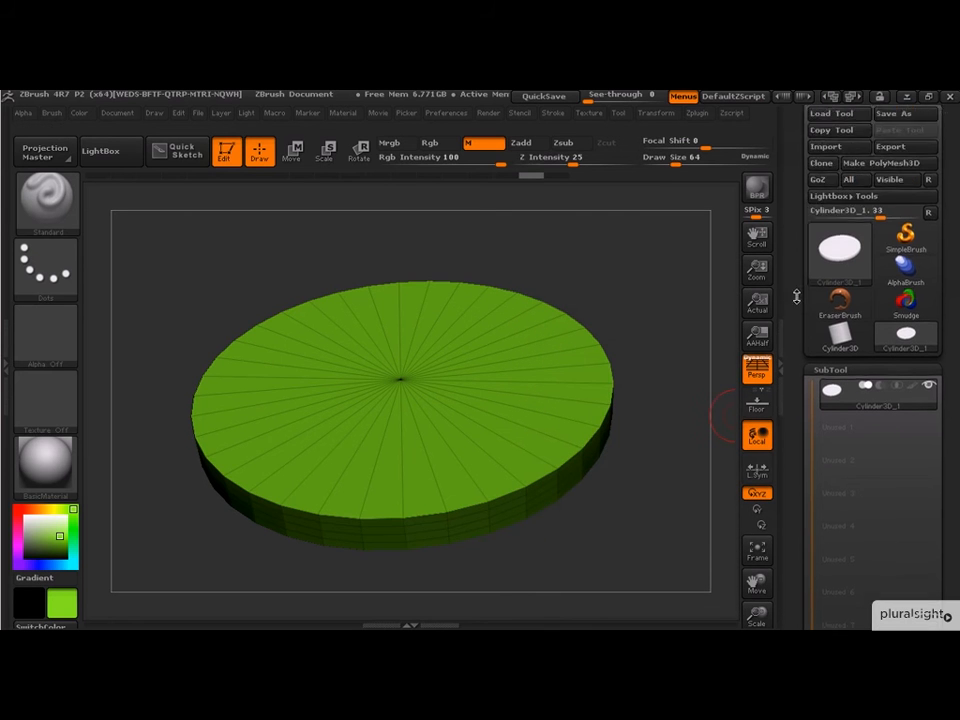
pyautogui.click(860, 188)
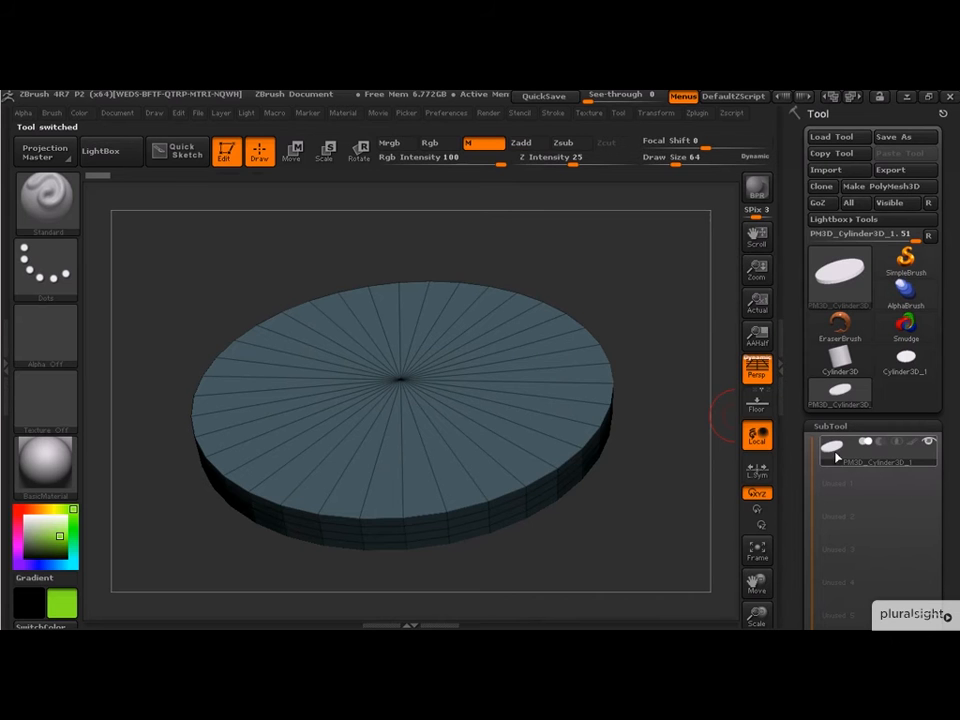
pyautogui.moveTo(660, 514); pyautogui.dragTo(705, 455)
# Compare the Cylinder3D_1 primitive with the converted PM3D_Cylinder3D_1 tool, and make the polymesh the active tool
pyautogui.moveTo(843, 298)
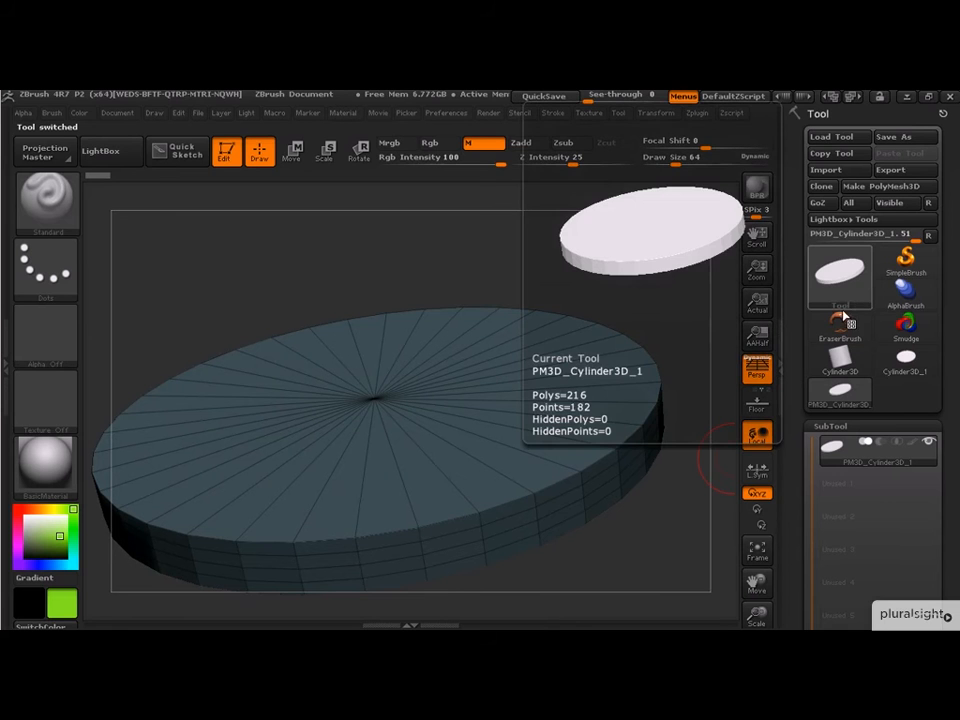
pyautogui.click(910, 368)
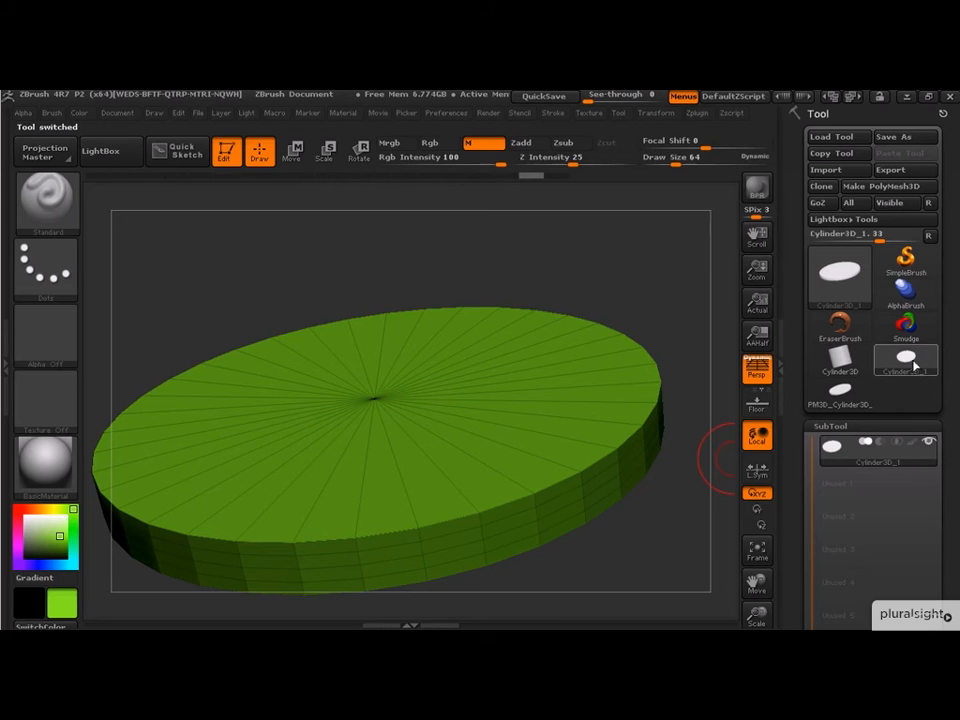
pyautogui.click(843, 272)
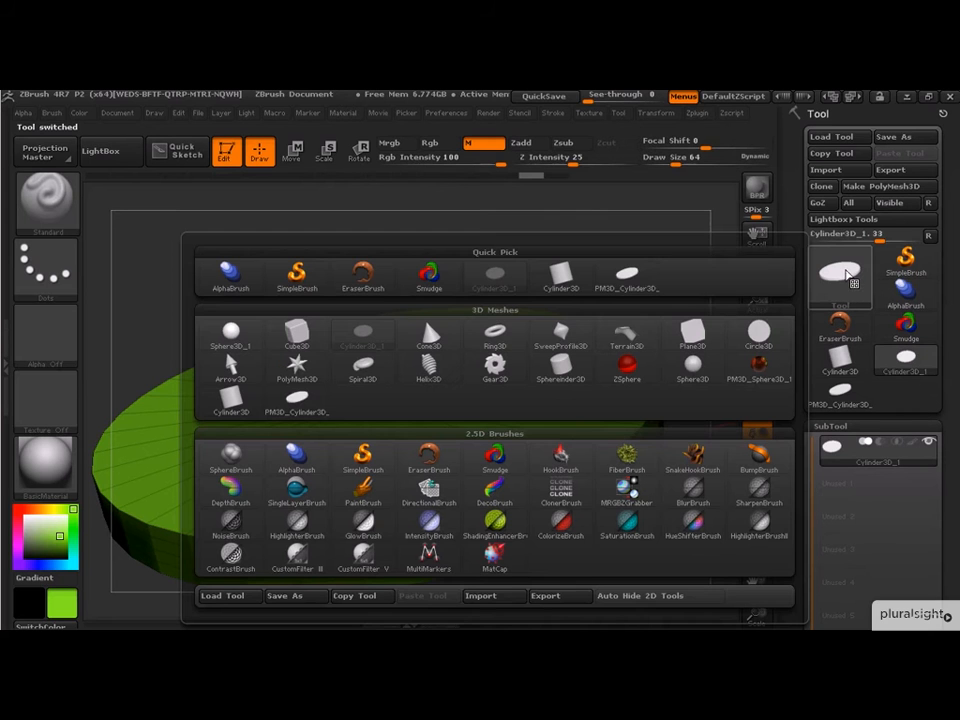
pyautogui.moveTo(628, 282)
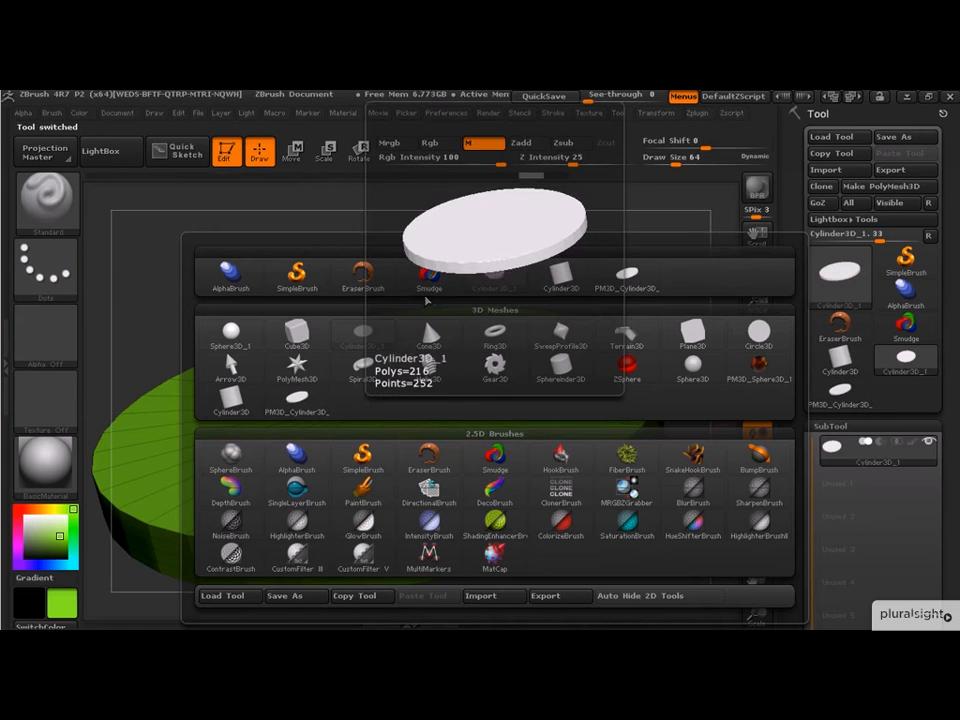
pyautogui.moveTo(361, 333)
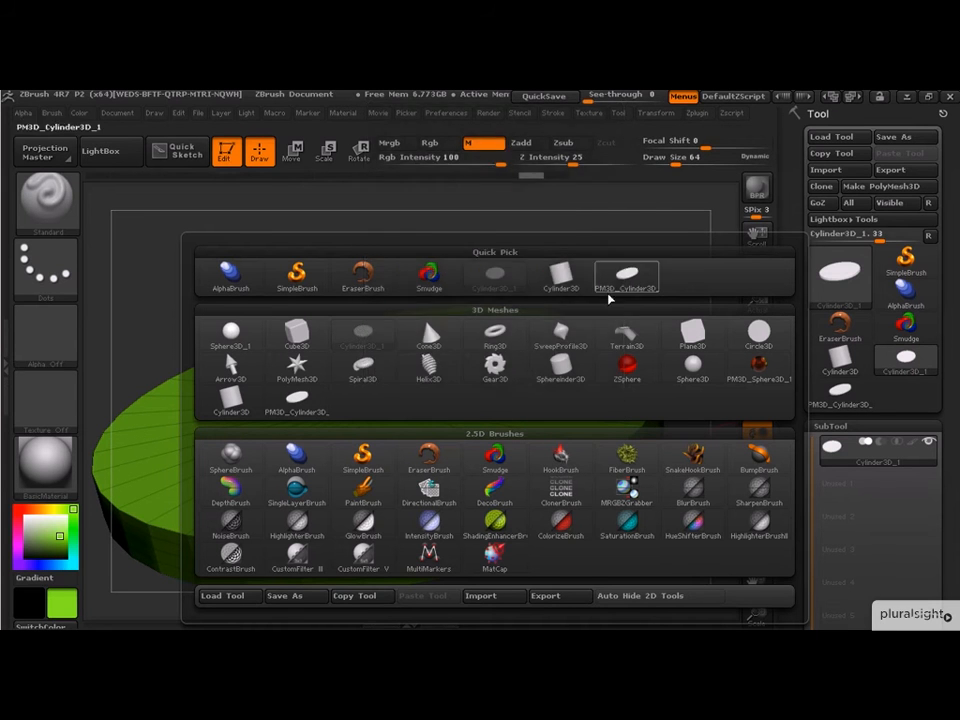
pyautogui.click(627, 276)
# Try the brush on the polymesh disc, then enable Zadd sculpting and turn off the material channel
pyautogui.moveTo(698, 288); pyautogui.dragTo(722, 321)
pyautogui.keyDown('ctrl'); pyautogui.keyDown('shift'); pyautogui.moveTo(604, 295); pyautogui.dragTo(447, 364); pyautogui.keyUp('shift'); pyautogui.keyUp('ctrl')
pyautogui.moveTo(686, 272); pyautogui.dragTo(678, 378)
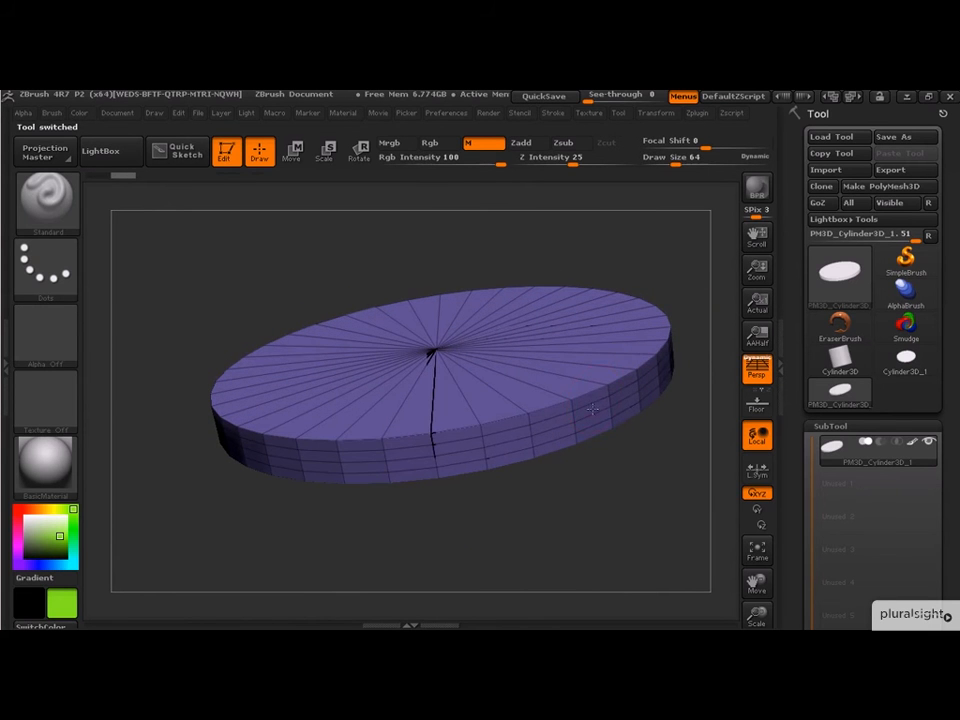
pyautogui.press('ctrl')
pyautogui.click(525, 143)
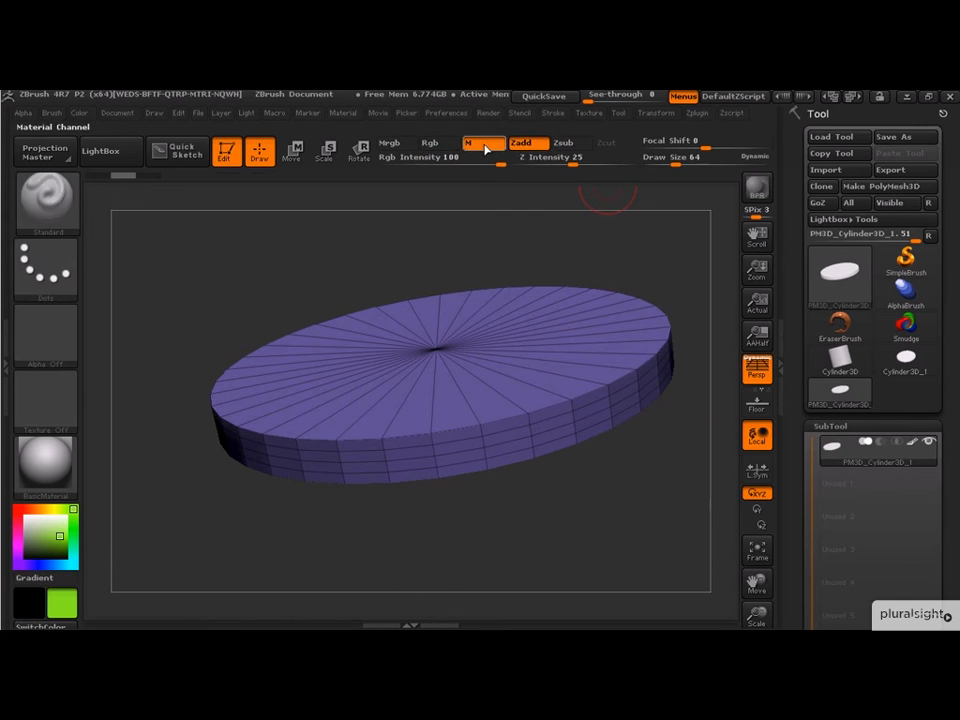
pyautogui.click(467, 143)
# Try a Zadd sculpting stroke with the Standard brush near the disc's rim, and undo it
pyautogui.moveTo(634, 418)
pyautogui.mouseDown()
pyautogui.moveTo(602, 398)
pyautogui.moveTo(630, 388)
pyautogui.moveTo(615, 395)
pyautogui.mouseUp()
pyautogui.press('shift')
pyautogui.hotkey('ctrl', 'z')
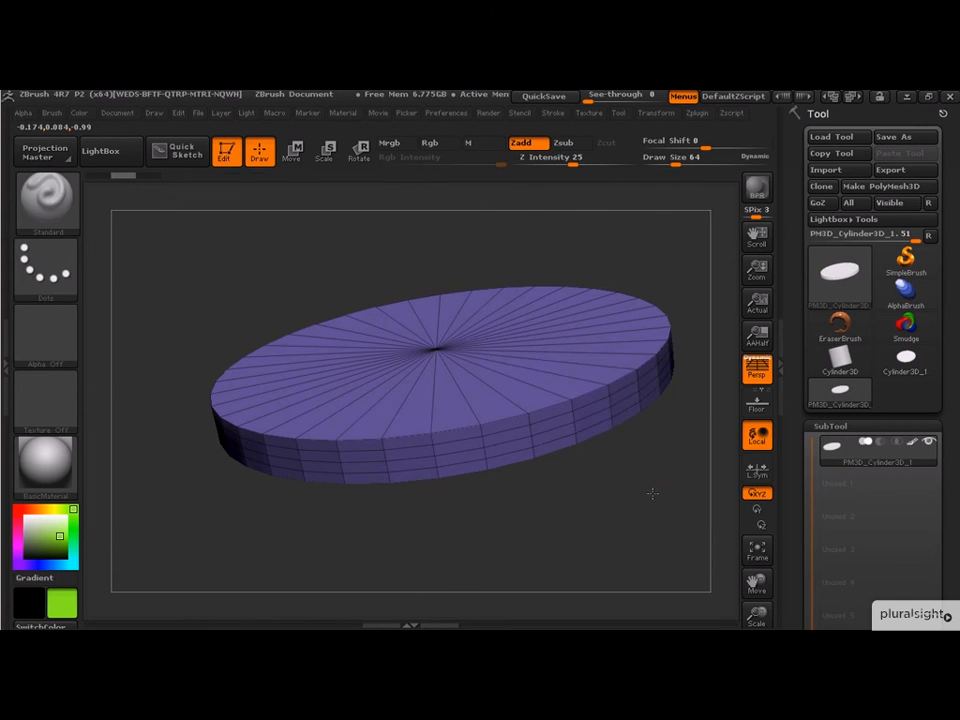
pyautogui.moveTo(654, 516); pyautogui.dragTo(604, 514)
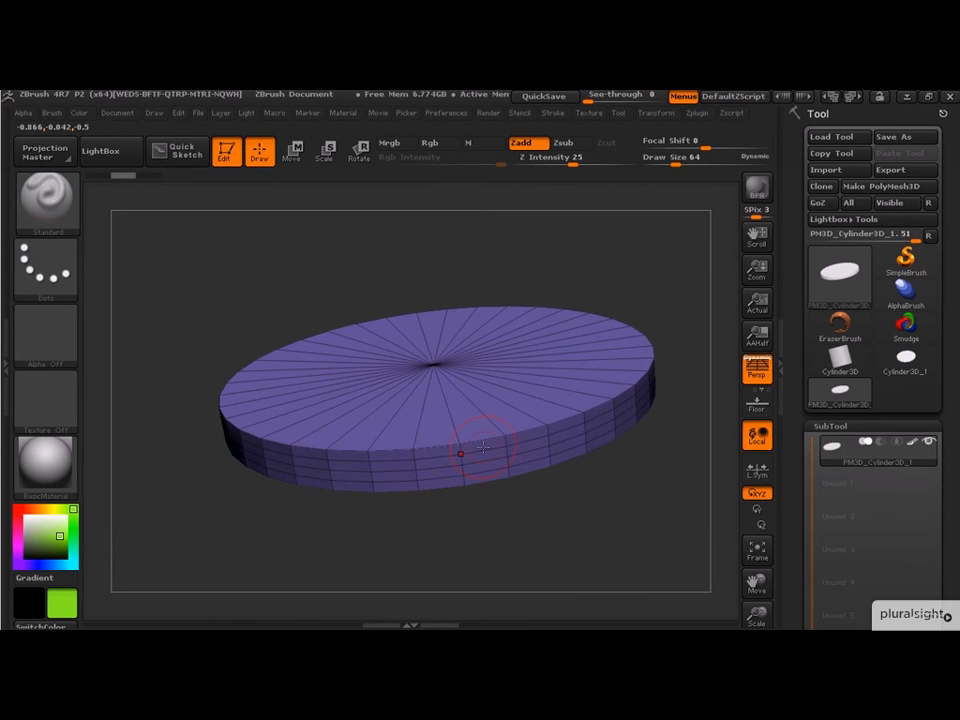
pyautogui.moveTo(590, 517); pyautogui.dragTo(575, 352)
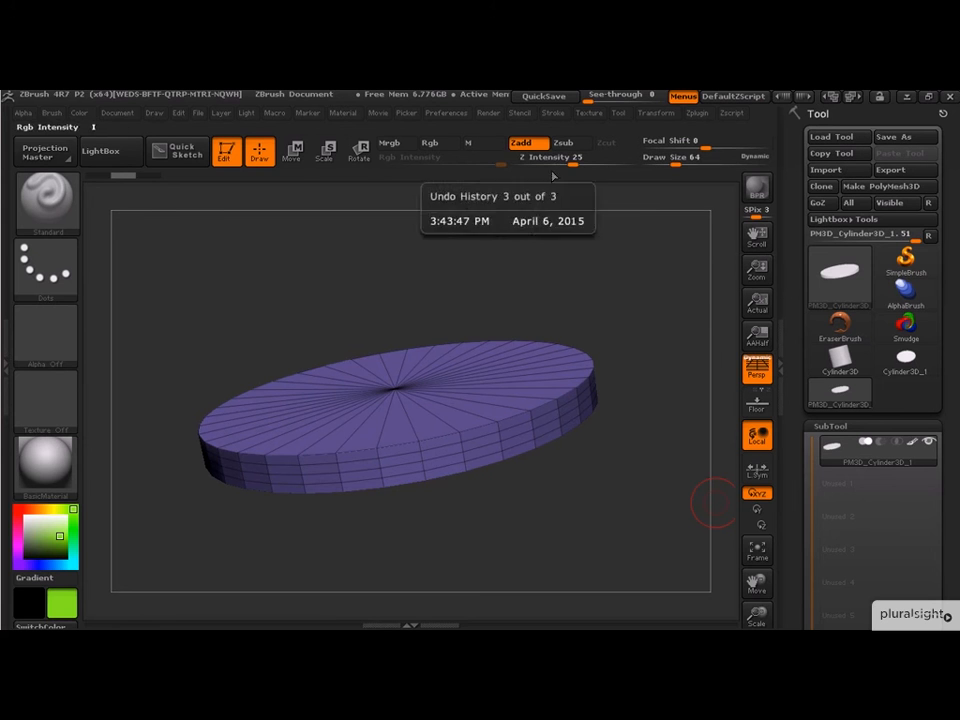
# Load the 4R7_ZBrushSearchLight sample project without saving the current one, and look through its model and subtools
pyautogui.click(112, 153)
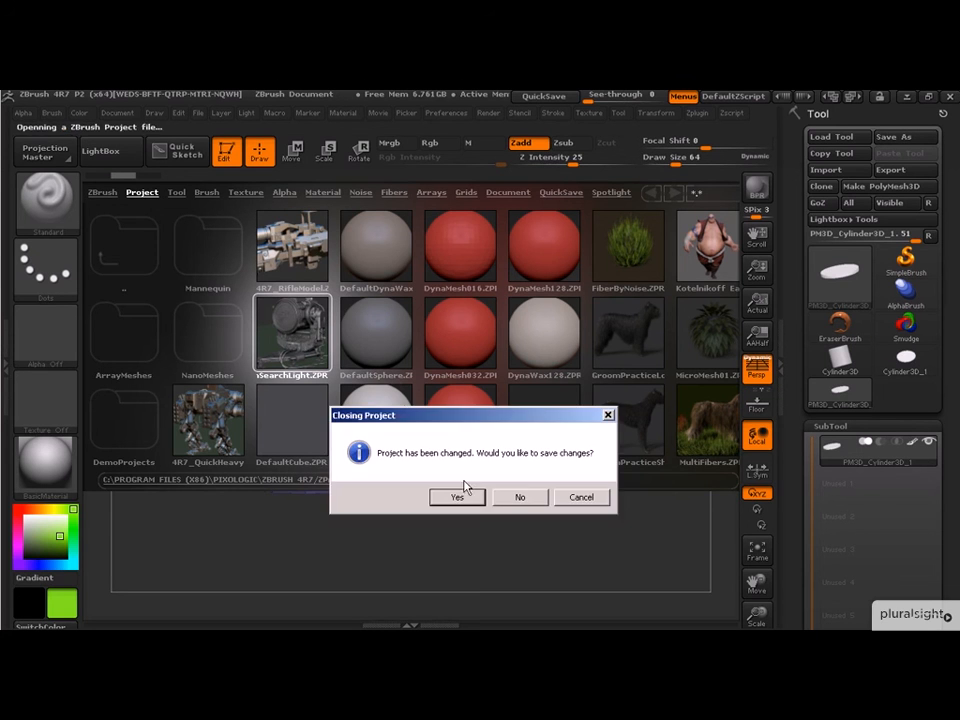
pyautogui.click(520, 497)
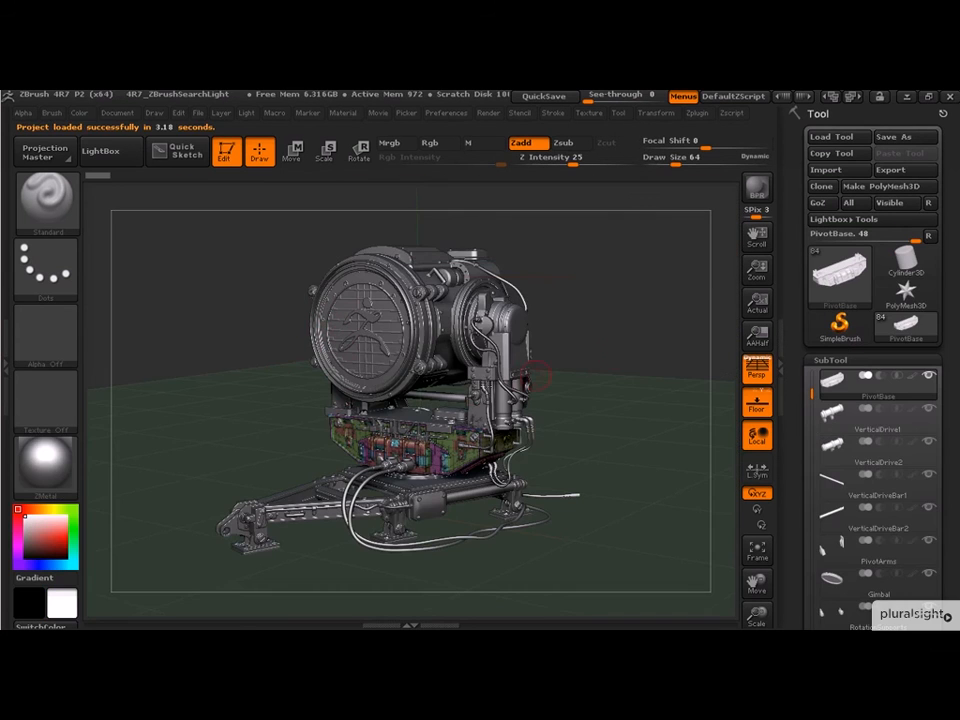
pyautogui.moveTo(619, 351); pyautogui.dragTo(643, 370)
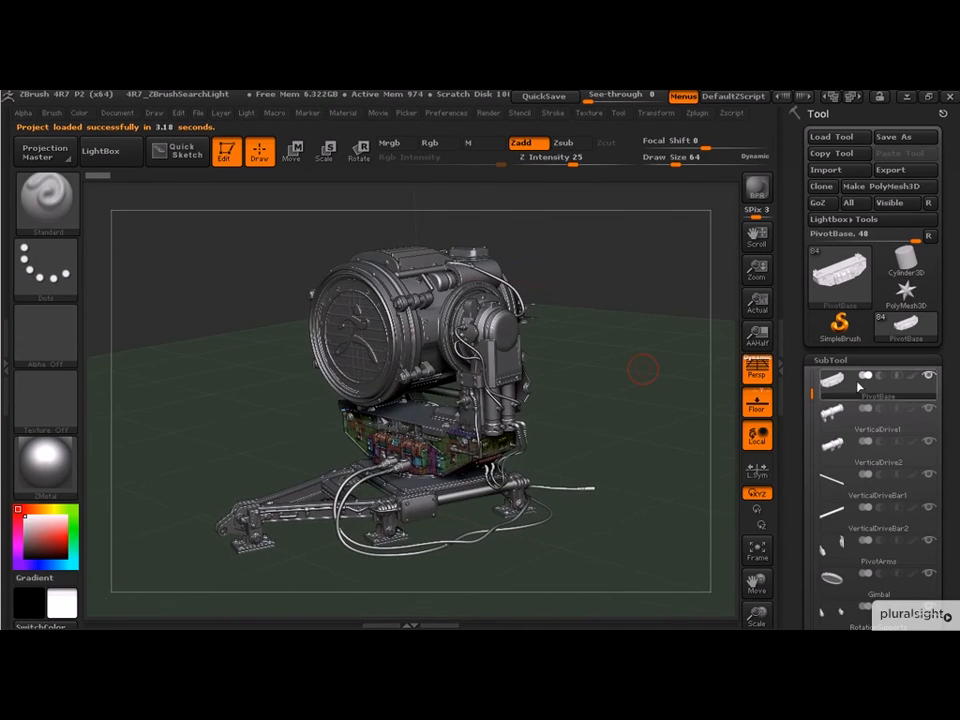
pyautogui.scroll(-10, 822, 466)
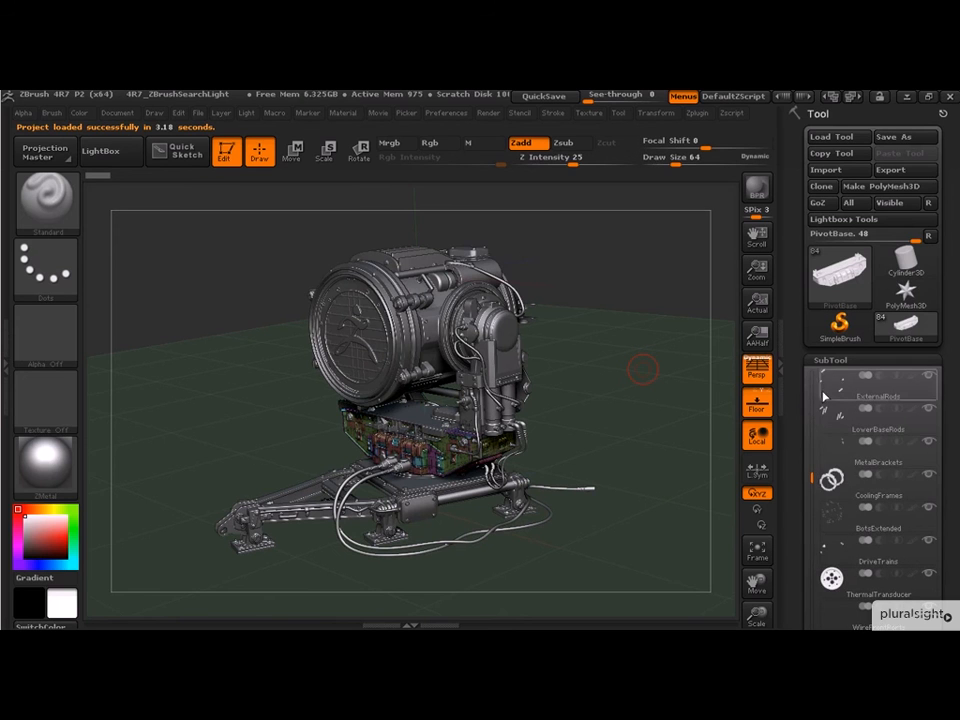
pyautogui.moveTo(686, 385); pyautogui.dragTo(668, 376)
pyautogui.moveTo(662, 257); pyautogui.dragTo(700, 238)
pyautogui.keyDown('alt'); pyautogui.moveTo(628, 293); pyautogui.dragTo(560, 300); pyautogui.keyUp('alt')
# Load the DemoSoldier.ZTL sample tool from LightBox and hide LightBox to show the figure
pyautogui.click(109, 147)
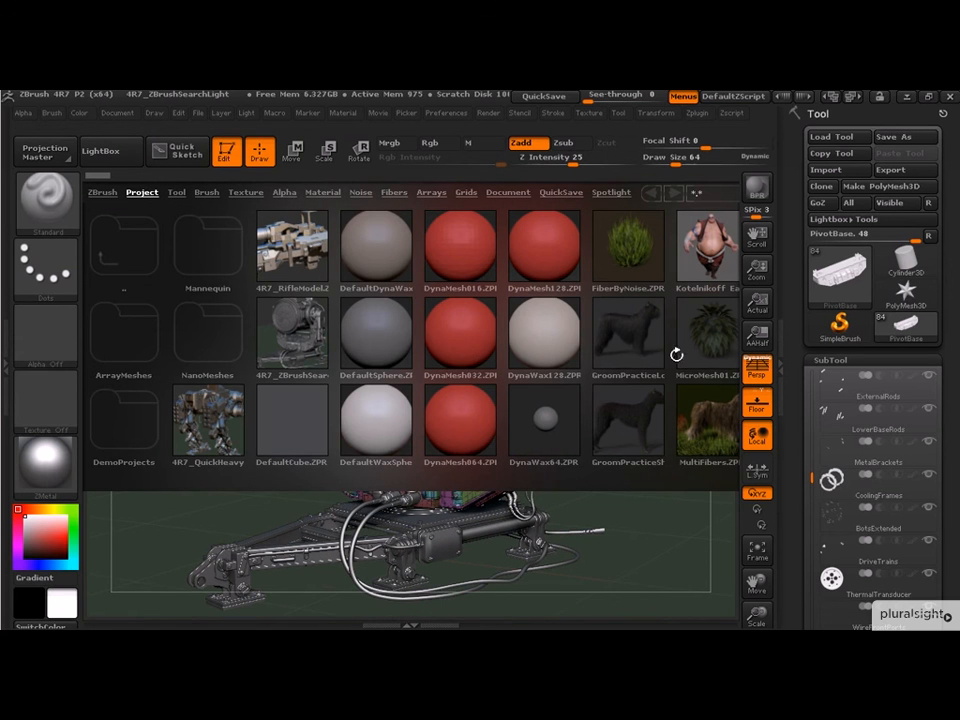
pyautogui.click(176, 193)
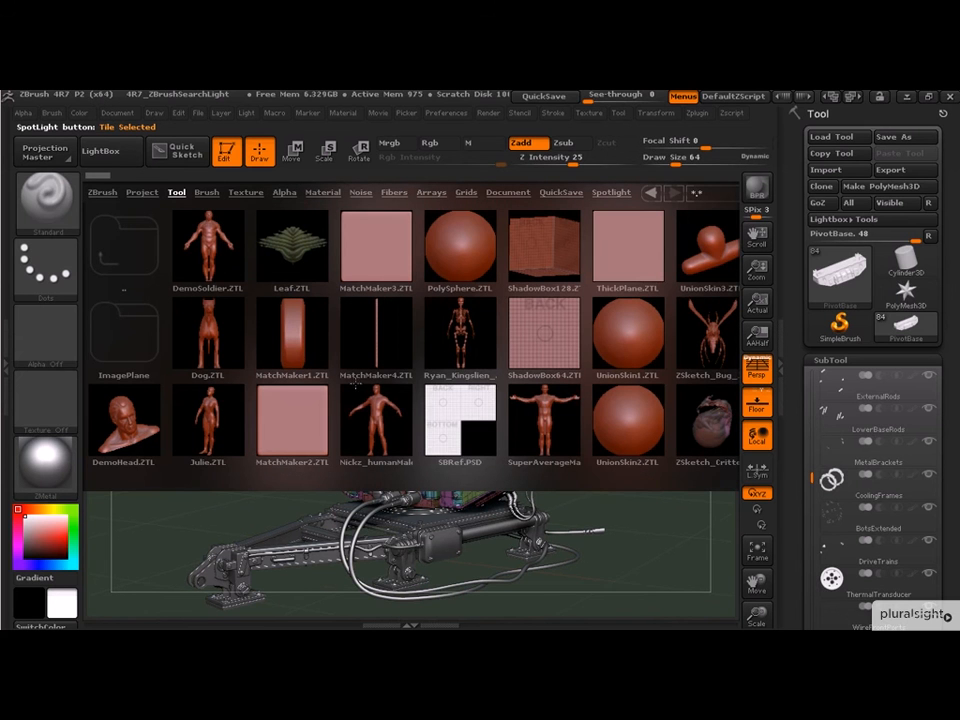
pyautogui.moveTo(675, 379); pyautogui.dragTo(700, 415)
pyautogui.doubleClick(208, 245)
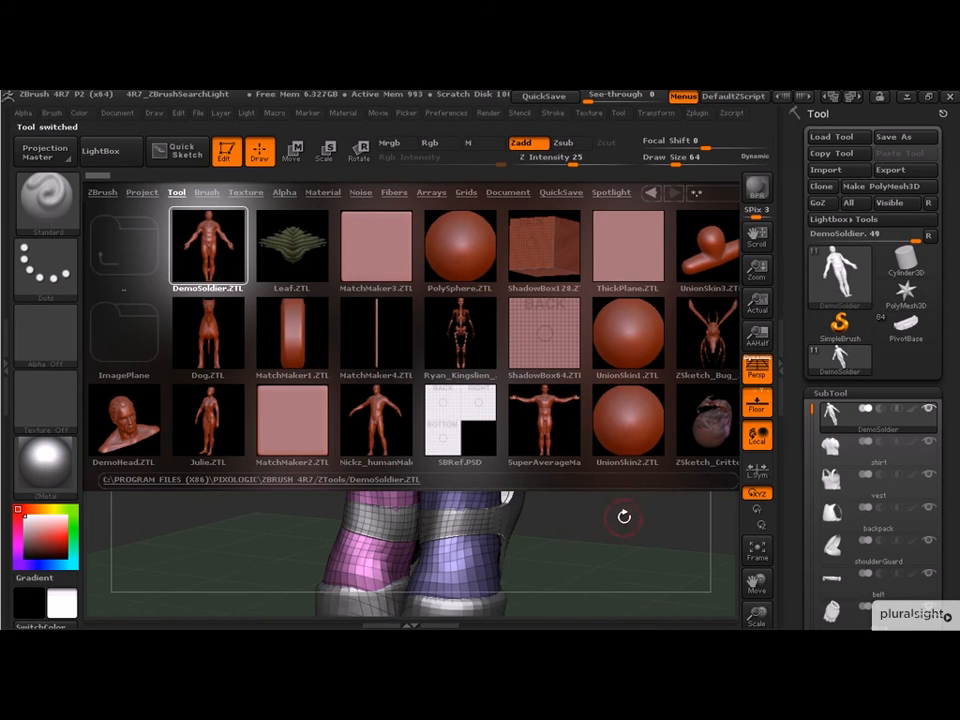
pyautogui.click(105, 152)
pyautogui.moveTo(640, 388); pyautogui.dragTo(617, 437)
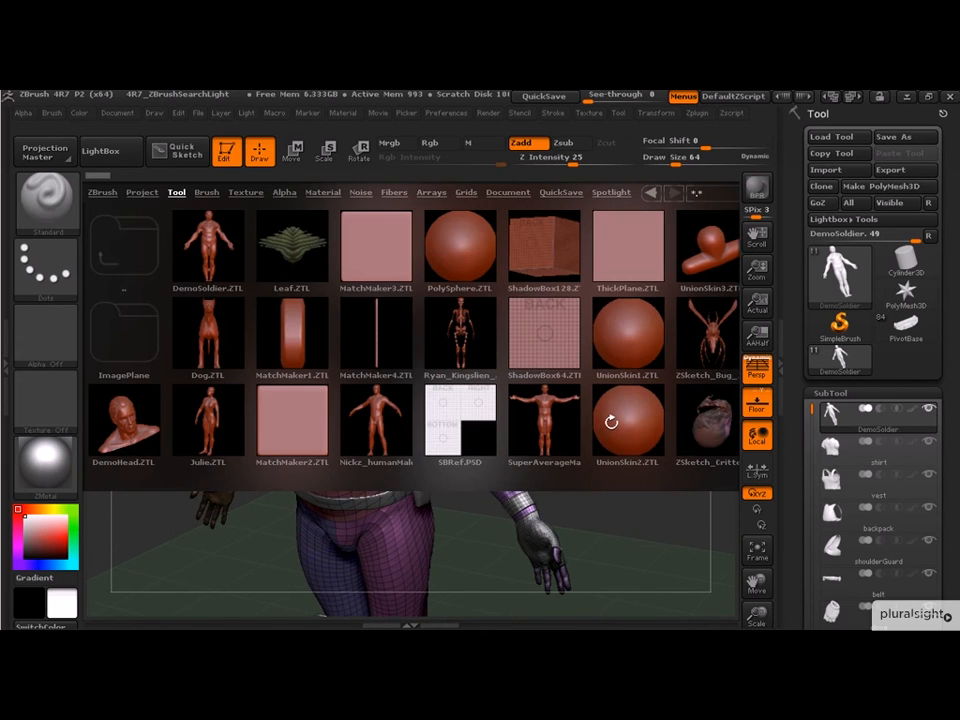
# Toggle LightBox on and off, and examine the soldier figure from another angle and distance
pyautogui.press(',')
pyautogui.press(',')
pyautogui.press(',')
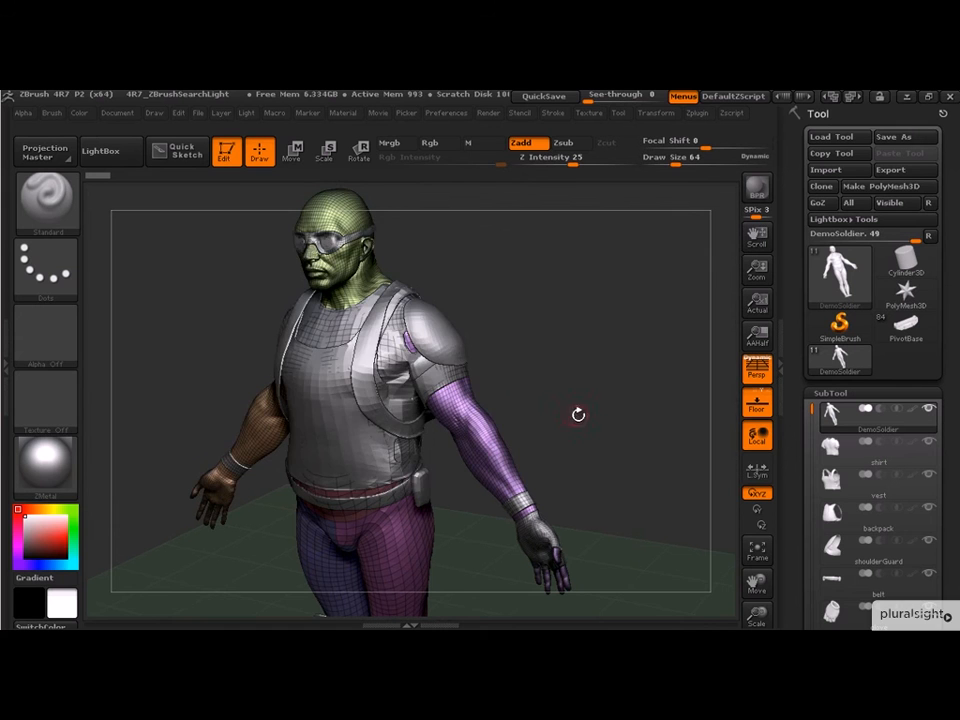
pyautogui.moveTo(634, 326); pyautogui.dragTo(640, 310)
pyautogui.moveTo(599, 343)
pyautogui.keyDown('alt'); pyautogui.mouseDown()
pyautogui.moveTo(538, 354)
pyautogui.moveTo(566, 315)
pyautogui.moveTo(589, 339)
pyautogui.mouseUp(); pyautogui.keyUp('alt')
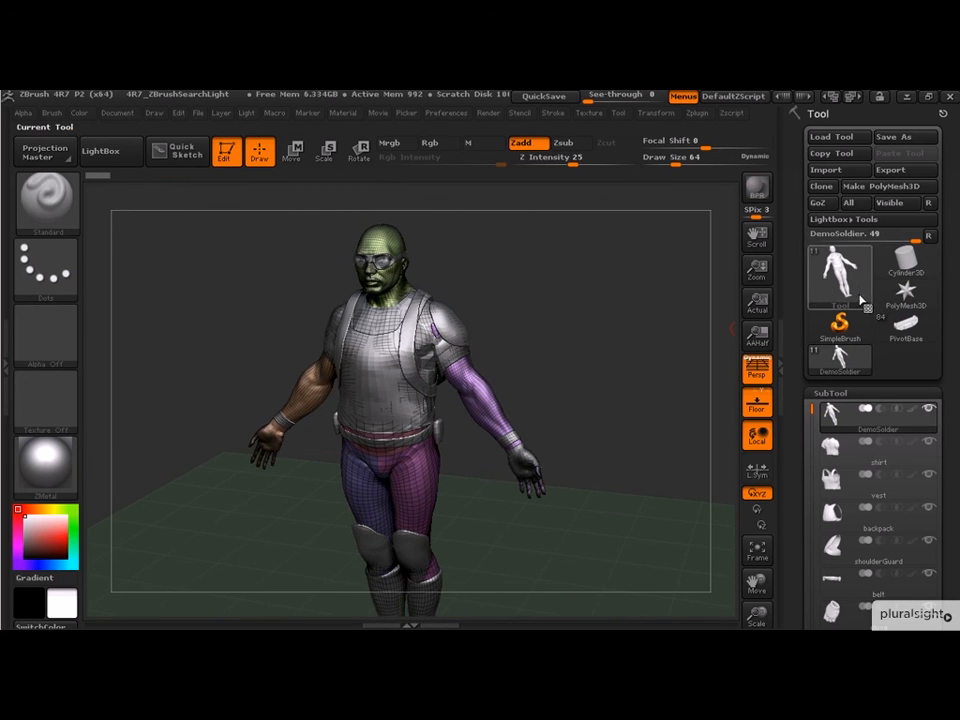
# Switch the active tool from the DemoSoldier to the PivotBase searchlight model
pyautogui.click(837, 289)
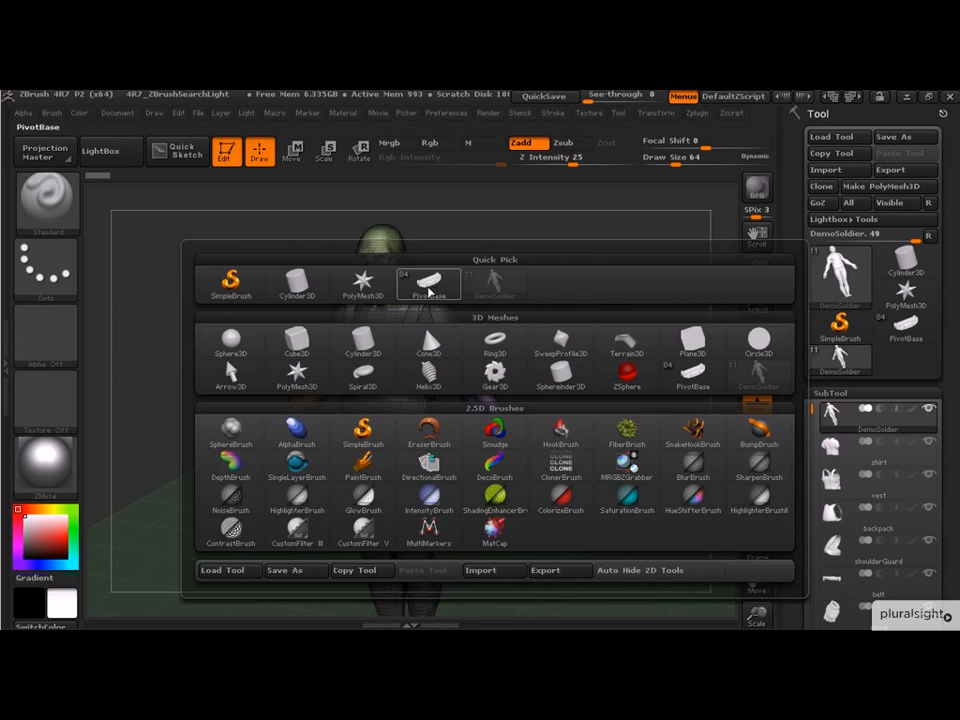
pyautogui.click(429, 283)
pyautogui.moveTo(569, 393)
pyautogui.keyDown('alt'); pyautogui.mouseDown()
pyautogui.moveTo(699, 446)
pyautogui.moveTo(598, 407)
pyautogui.moveTo(510, 407)
pyautogui.moveTo(580, 388)
pyautogui.mouseUp(); pyautogui.keyUp('alt')
pyautogui.click(855, 298)
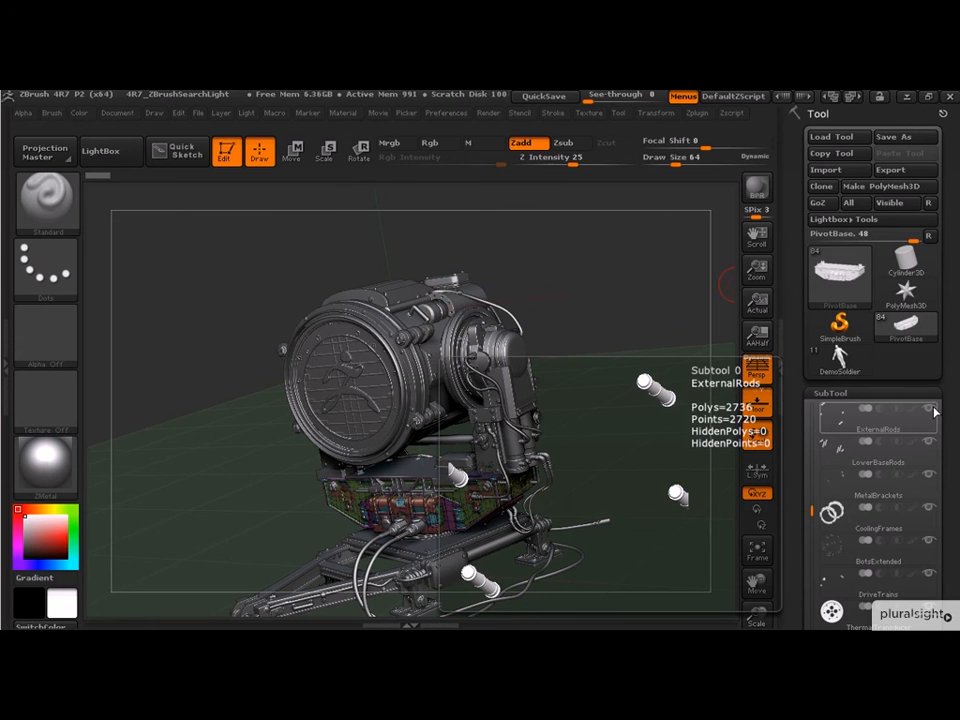
pyautogui.keyDown('shift'); pyautogui.moveTo(645, 300); pyautogui.dragTo(634, 377); pyautogui.keyUp('shift')
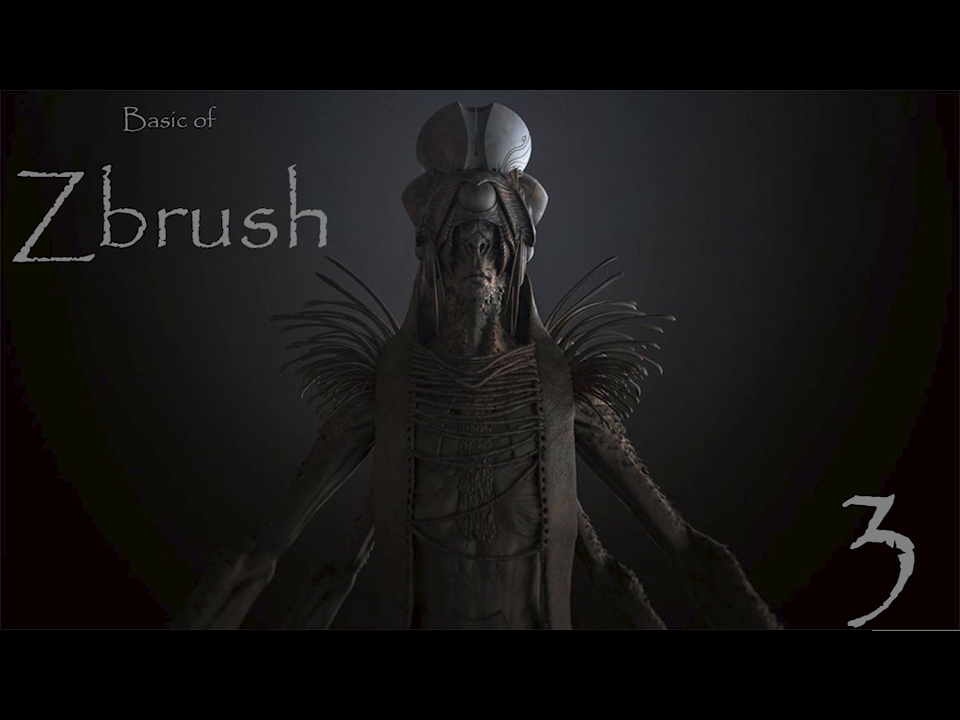